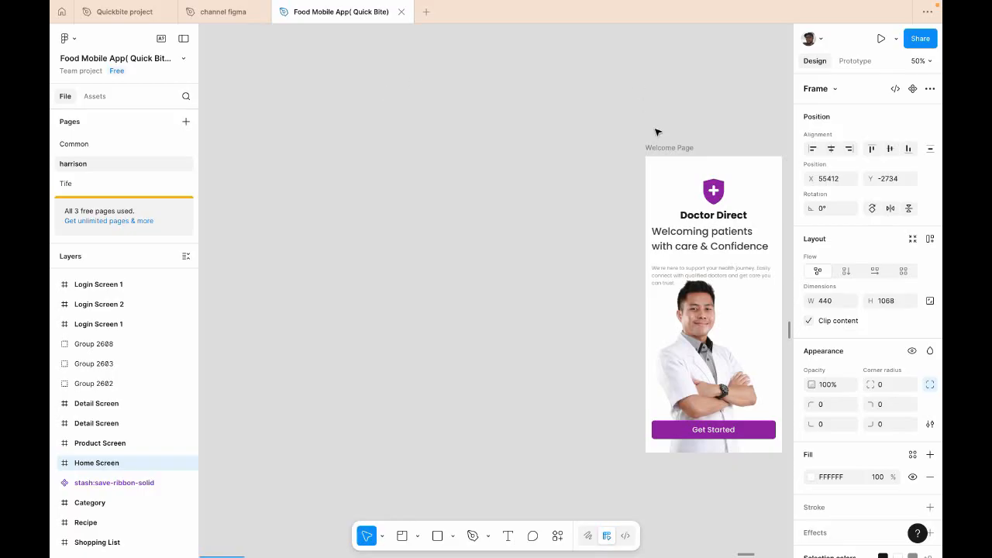
# - Move the Welcome Page frame to an empty canvas area at about X 56000, Y -4620
pyautogui.click(668, 151)
pyautogui.moveTo(675, 176); pyautogui.dragTo(317, 155)
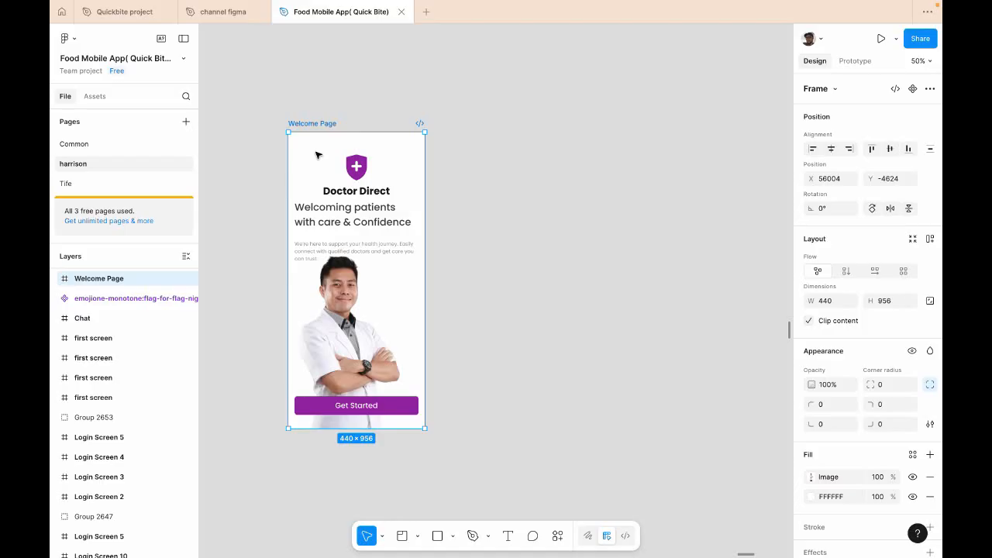
pyautogui.click(355, 176)
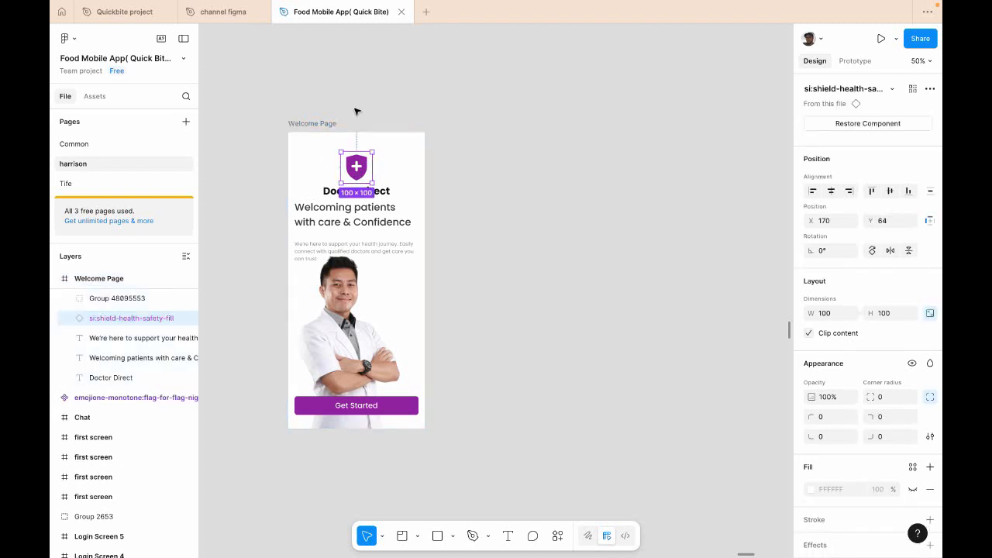
pyautogui.press('alt')
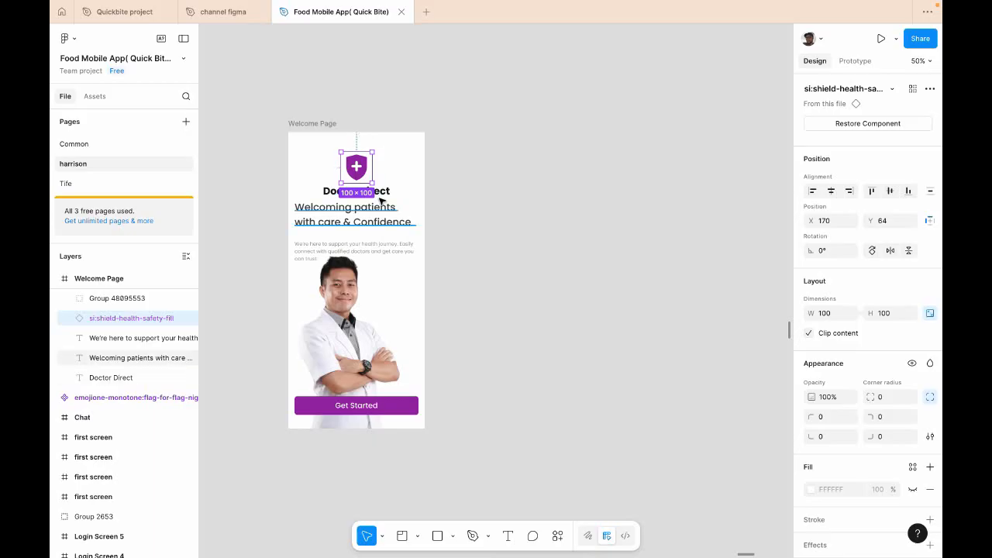
pyautogui.click(374, 251)
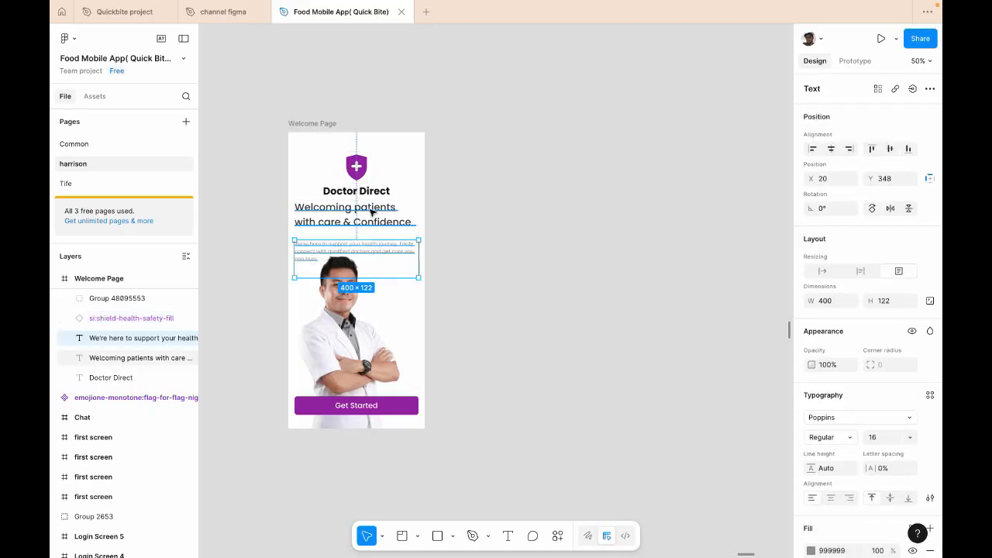
pyautogui.click(387, 316)
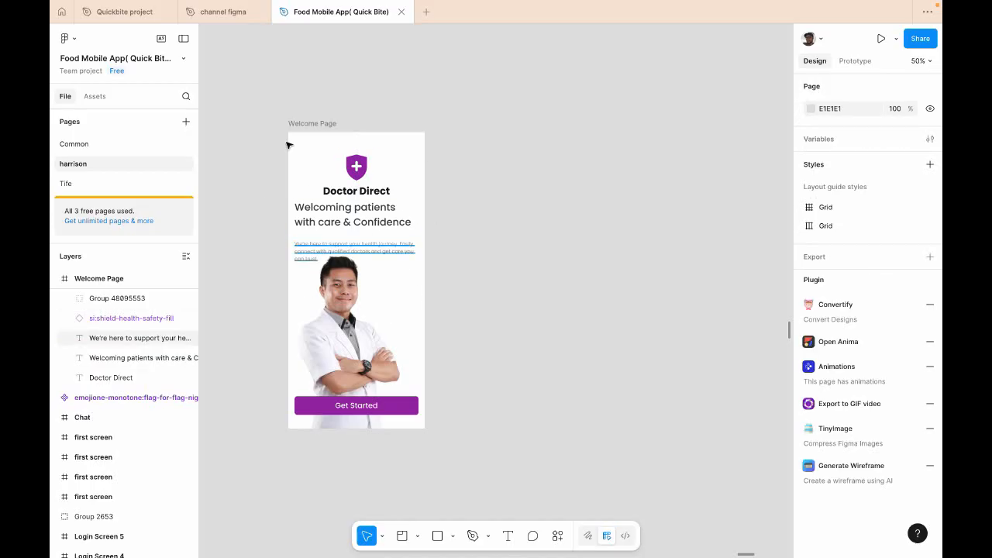
pyautogui.click(307, 125)
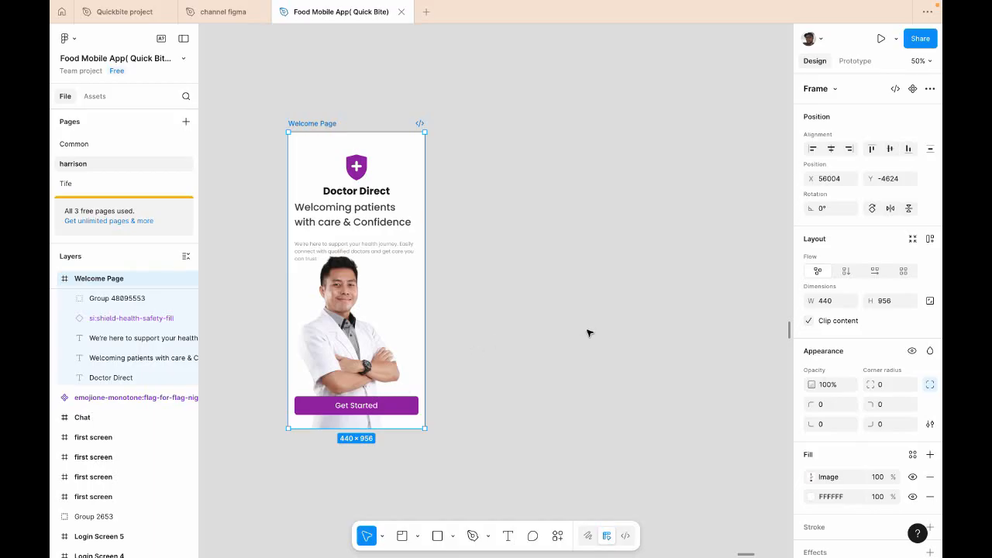
# - Move the Login Screen frame beside the Welcome Page, to about X 56560, Y -4610
pyautogui.hscroll(3, 589, 334)
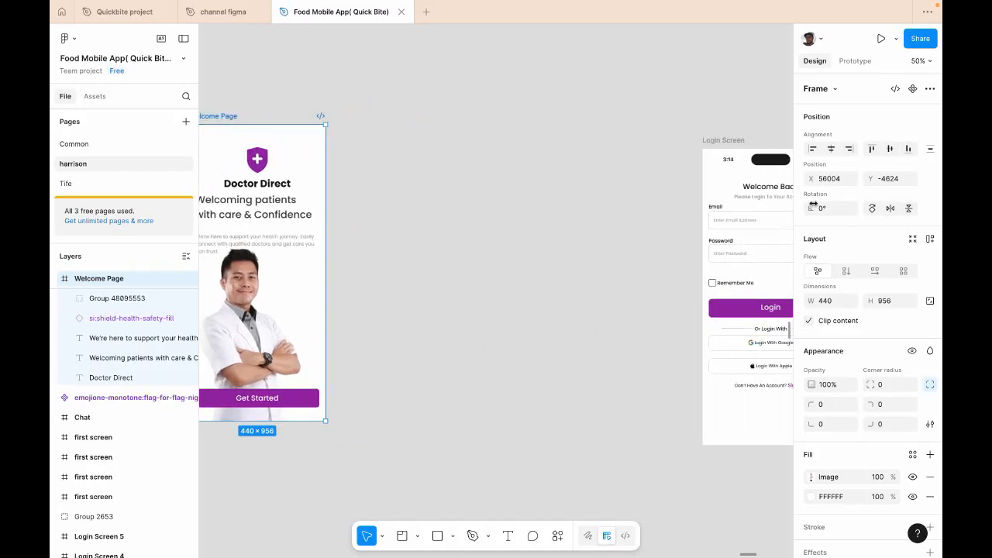
pyautogui.click(730, 166)
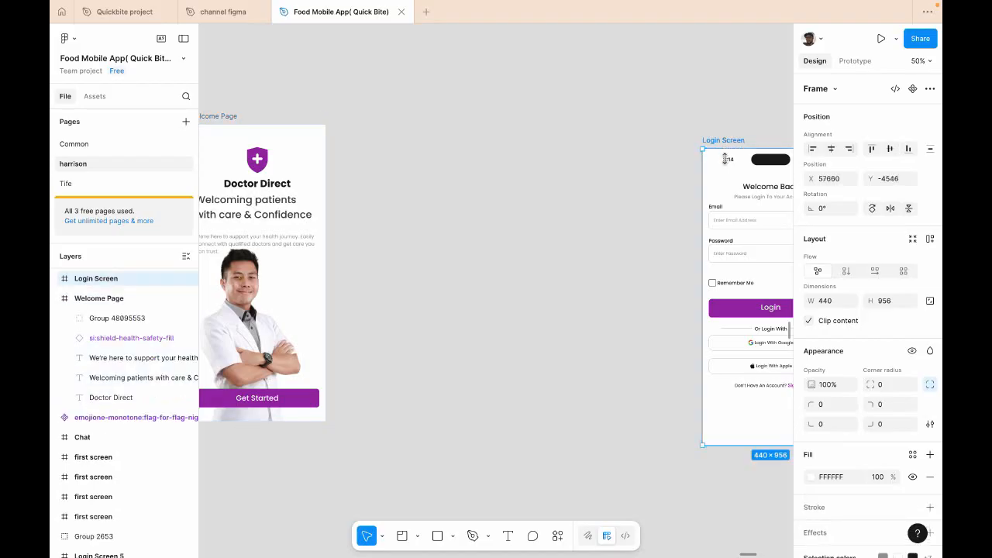
pyautogui.moveTo(729, 175); pyautogui.dragTo(381, 150)
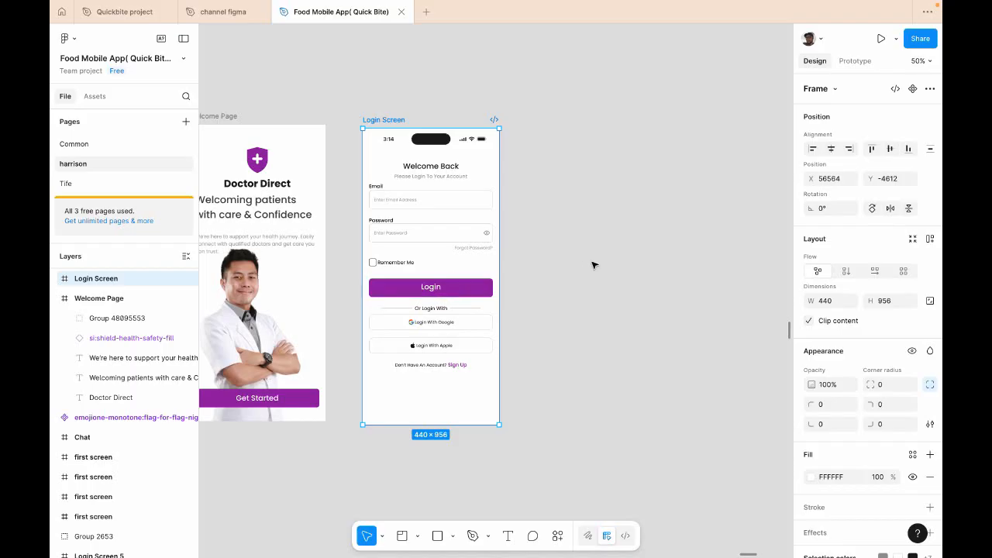
# - Move the Home frame beside the Login Screen with their top edges aligned, at about X 57090
pyautogui.hscroll(5, 593, 265)
pyautogui.scroll(2, 593, 265)
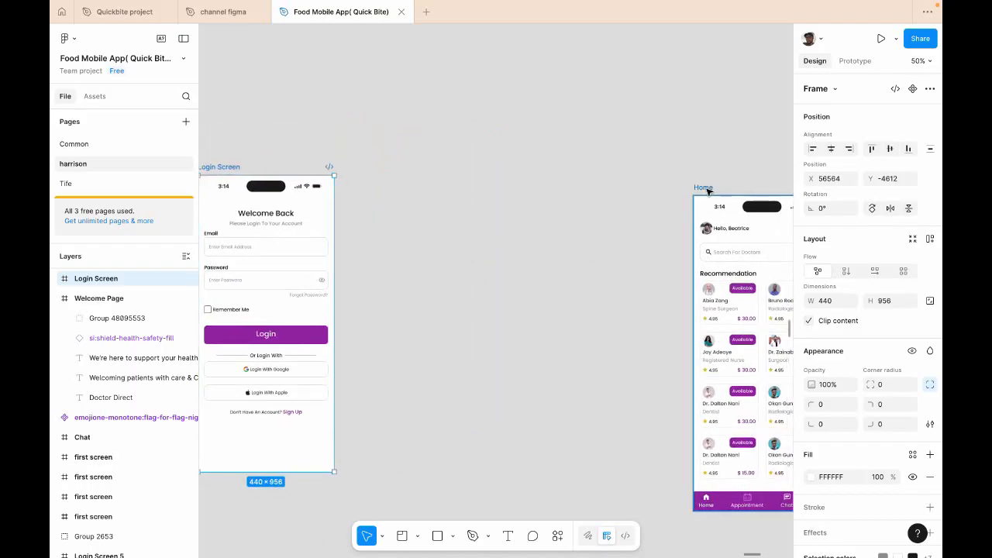
pyautogui.click(703, 188)
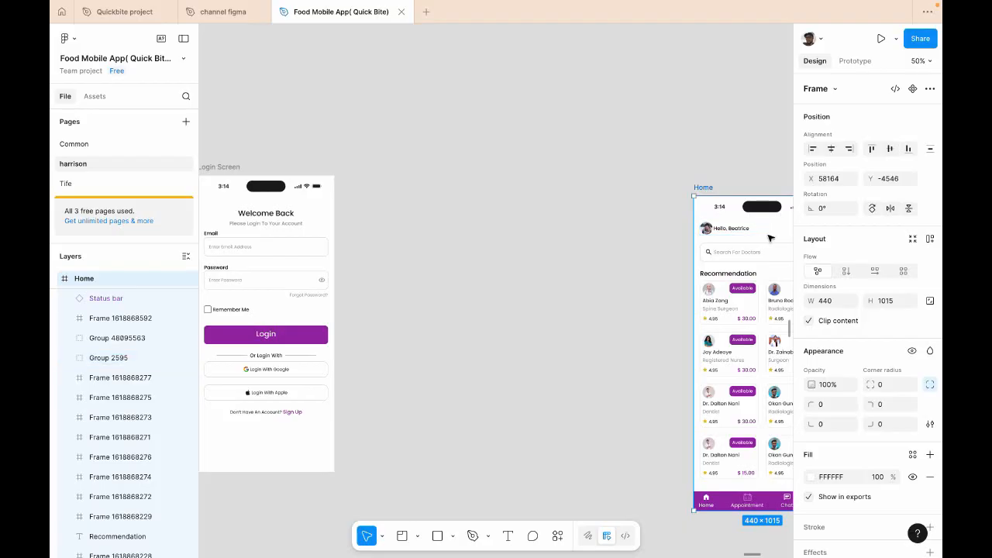
pyautogui.moveTo(770, 238); pyautogui.dragTo(437, 218)
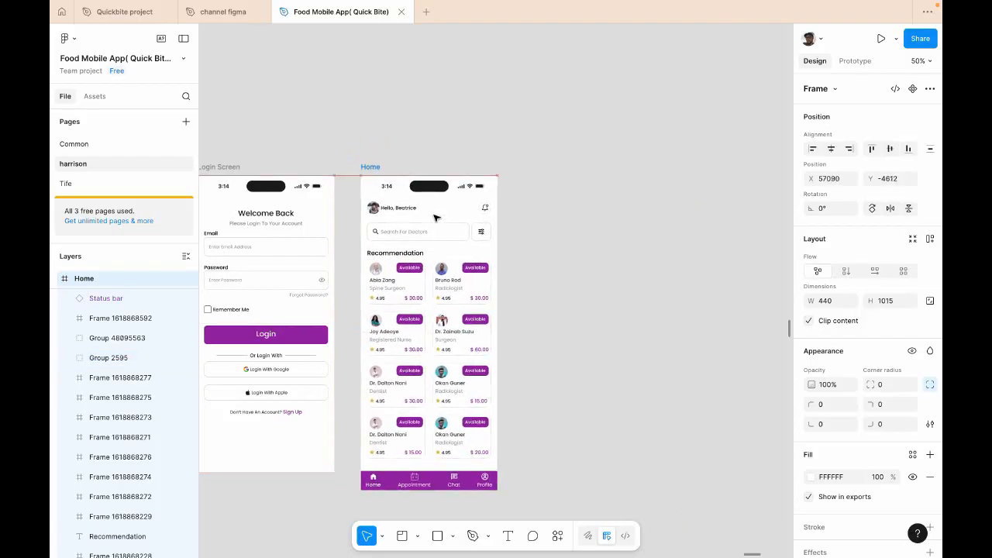
# - Extend the placeholder text in the Home screen's search box to read "Search For Doctors Or Specialty"
pyautogui.scroll(-2, 434, 217)
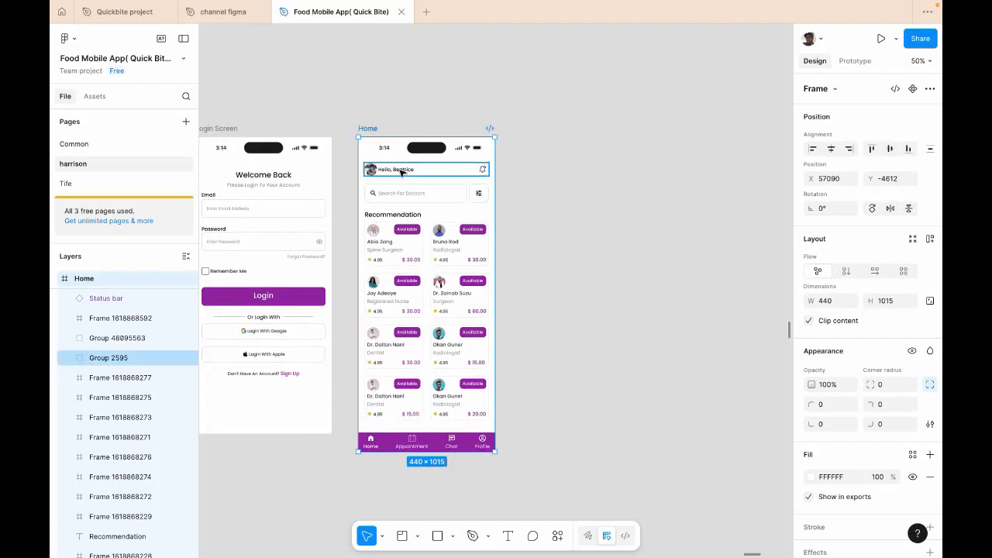
pyautogui.click(926, 62)
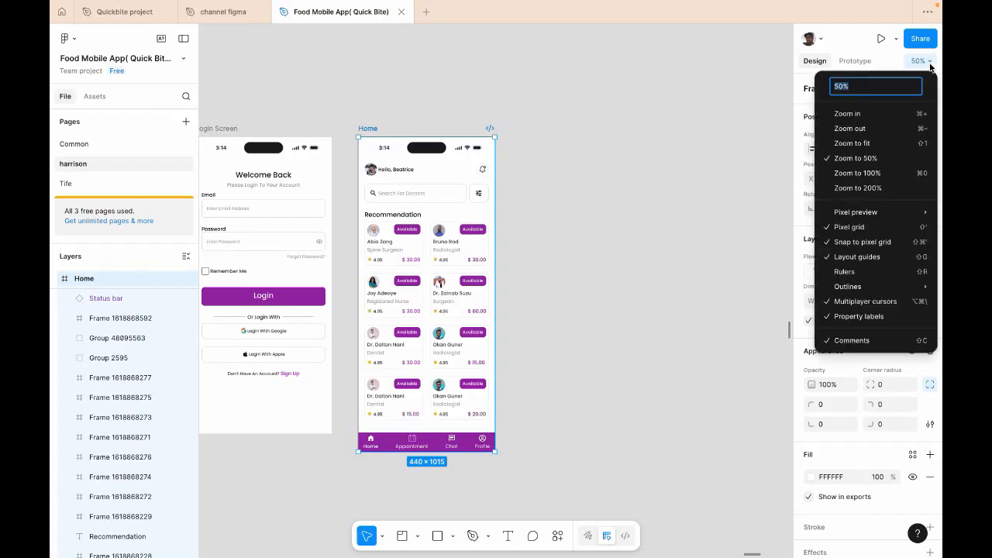
pyautogui.click(874, 113)
pyautogui.hscroll(-5, 576, 194)
pyautogui.scroll(3, 576, 195)
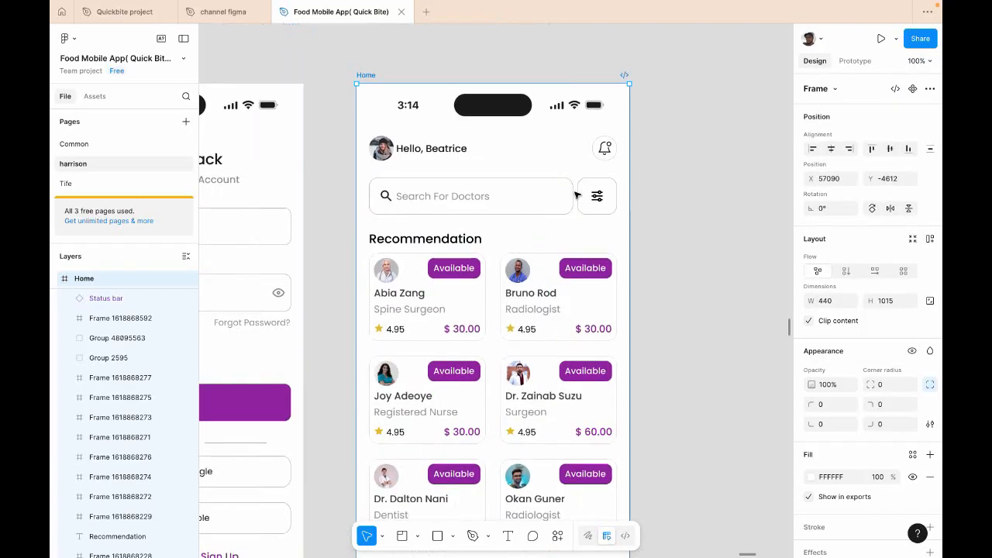
pyautogui.hscroll(-2, 576, 195)
pyautogui.scroll(2, 576, 195)
pyautogui.click(404, 157)
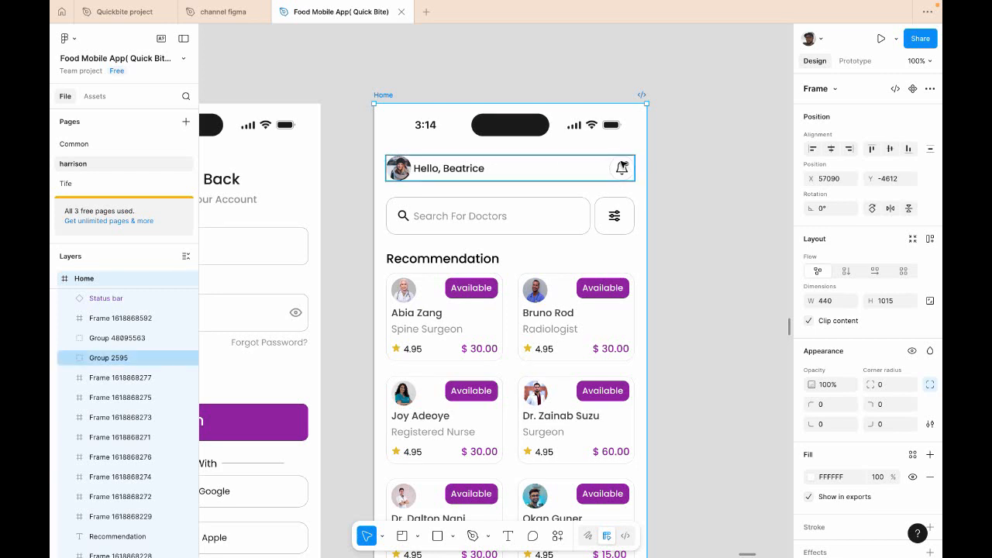
pyautogui.click(441, 226)
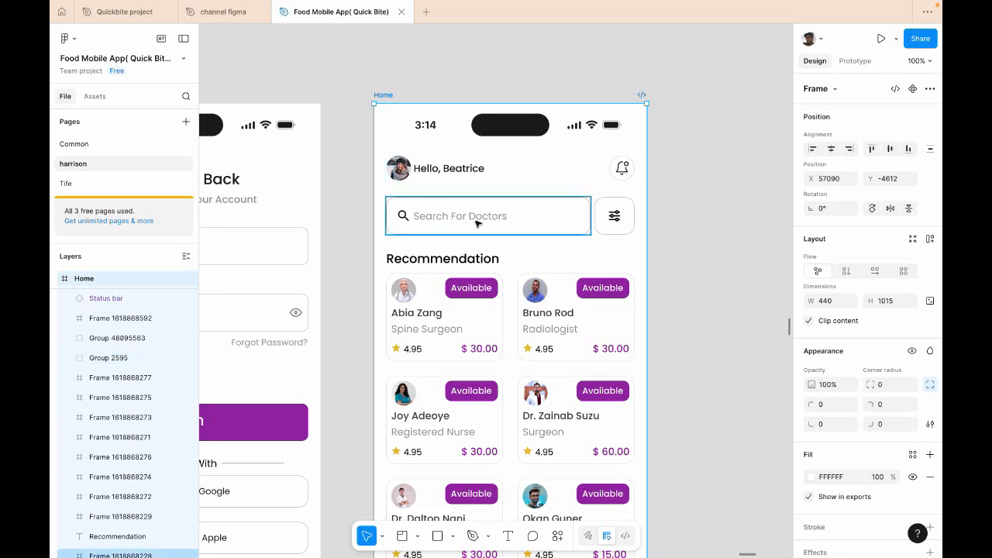
pyautogui.doubleClick(511, 223)
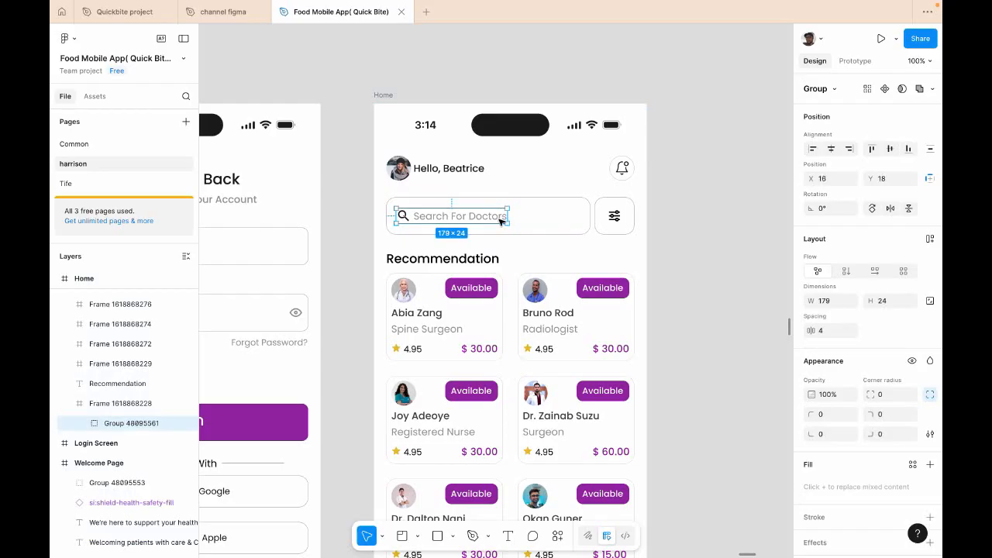
pyautogui.doubleClick(501, 221)
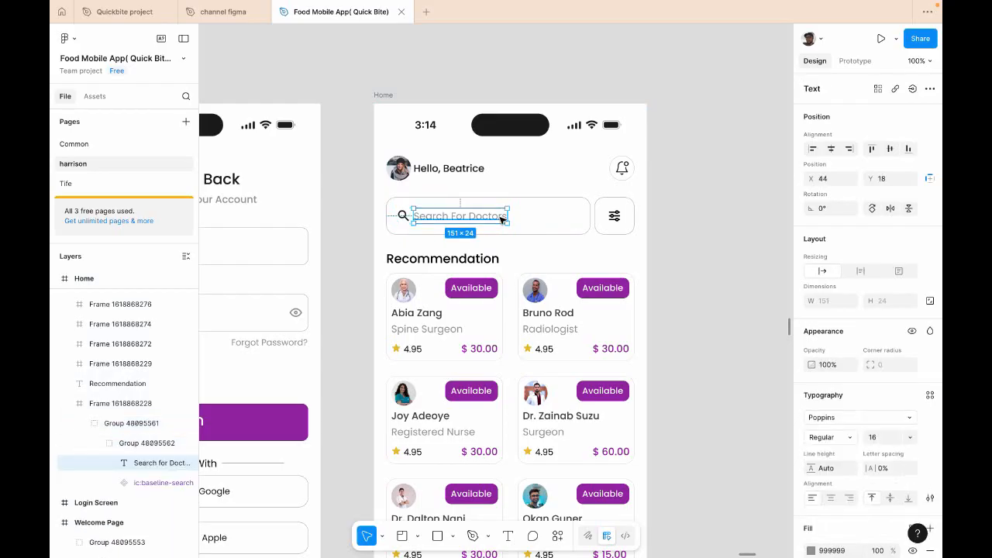
pyautogui.doubleClick(501, 221)
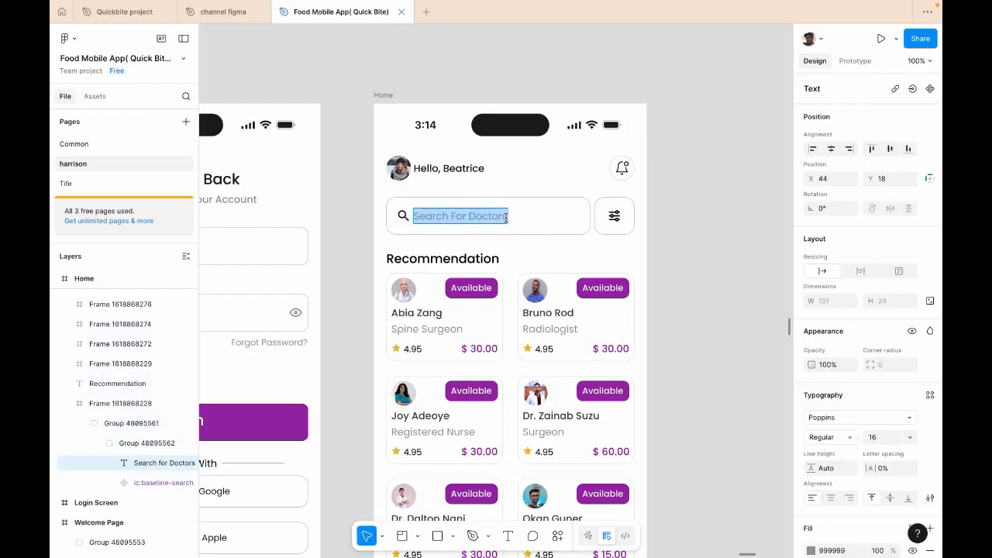
pyautogui.click(506, 219)
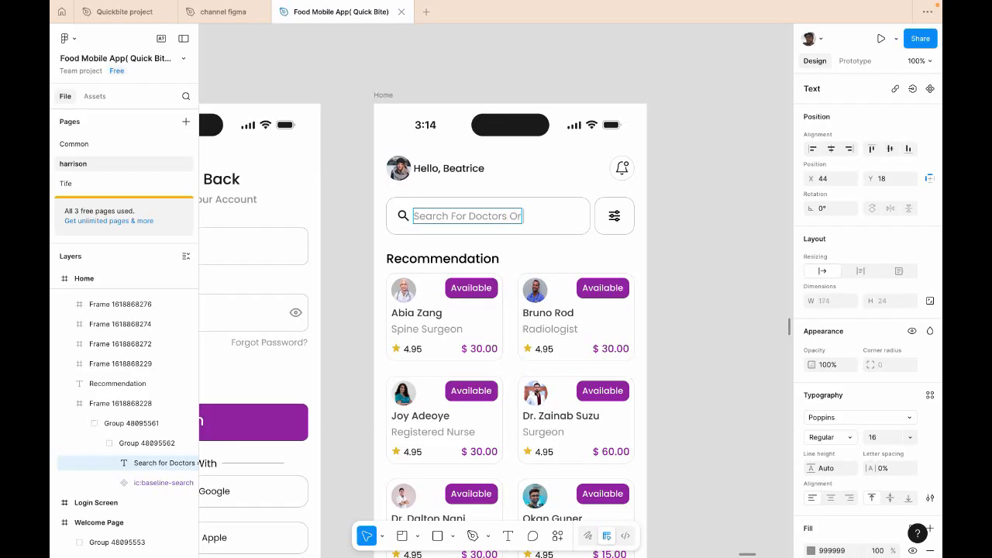
pyautogui.write('Specialty')
pyautogui.press('Escape')
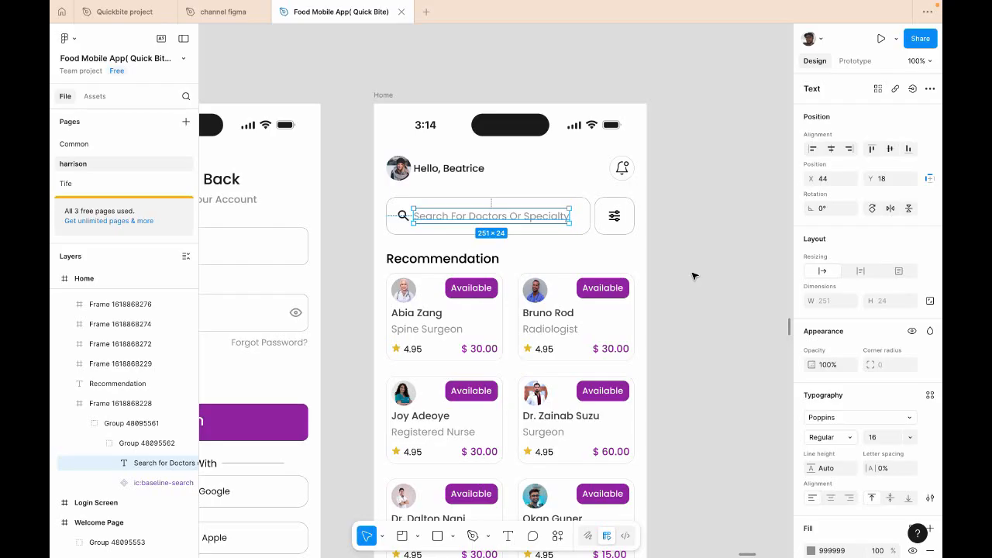
# - Set the search box's stroke colour to purple 9C27B0, sampled from an Available badge
pyautogui.click(548, 201)
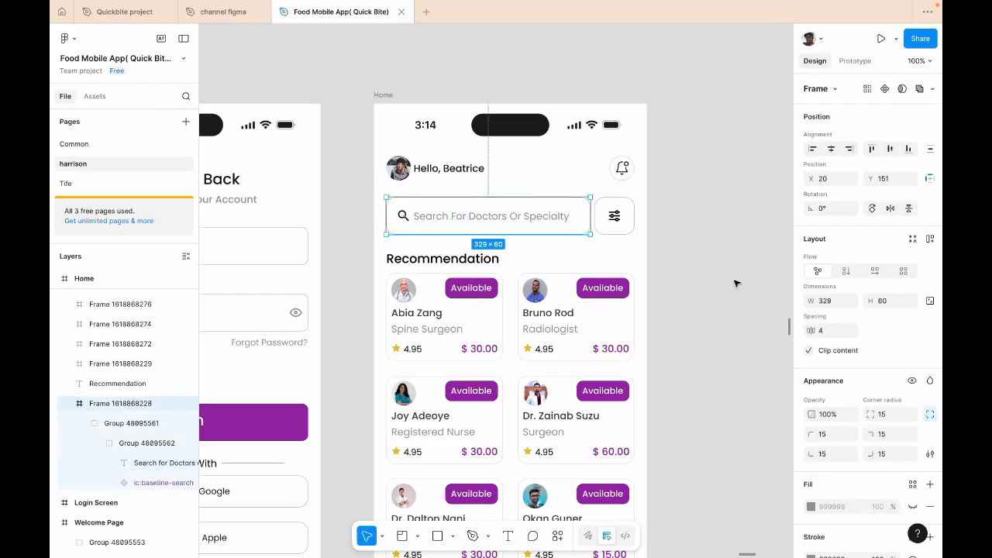
pyautogui.scroll(-3, 833, 506)
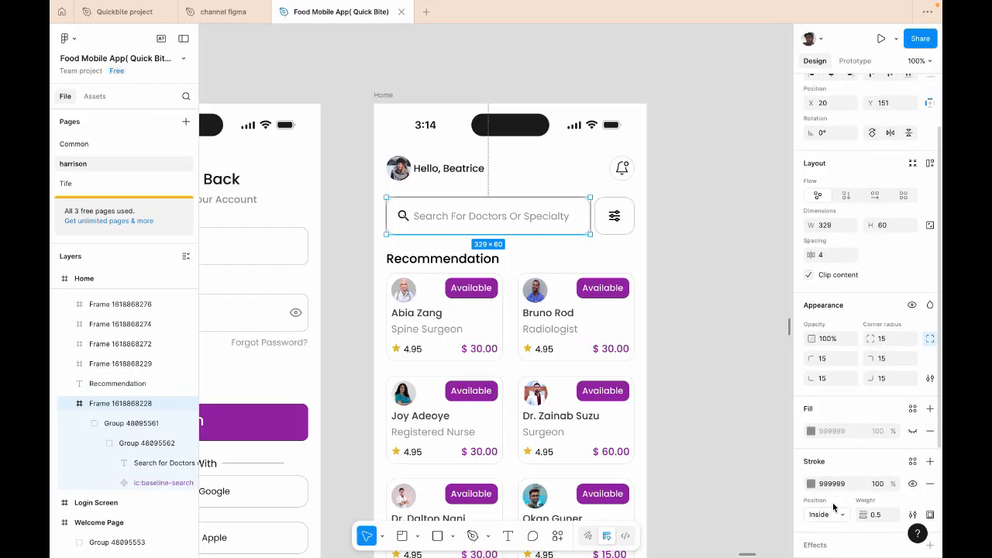
pyautogui.click(811, 484)
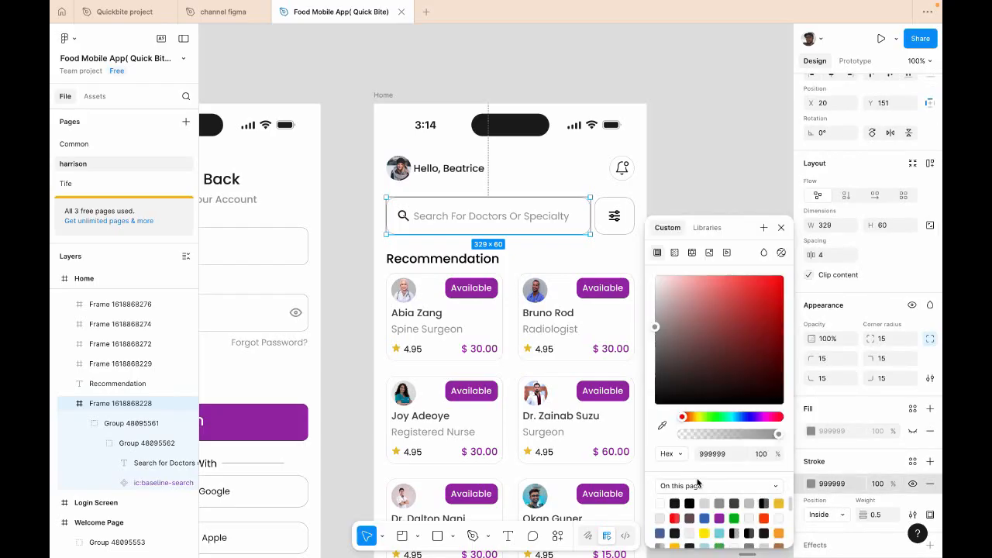
pyautogui.click(661, 425)
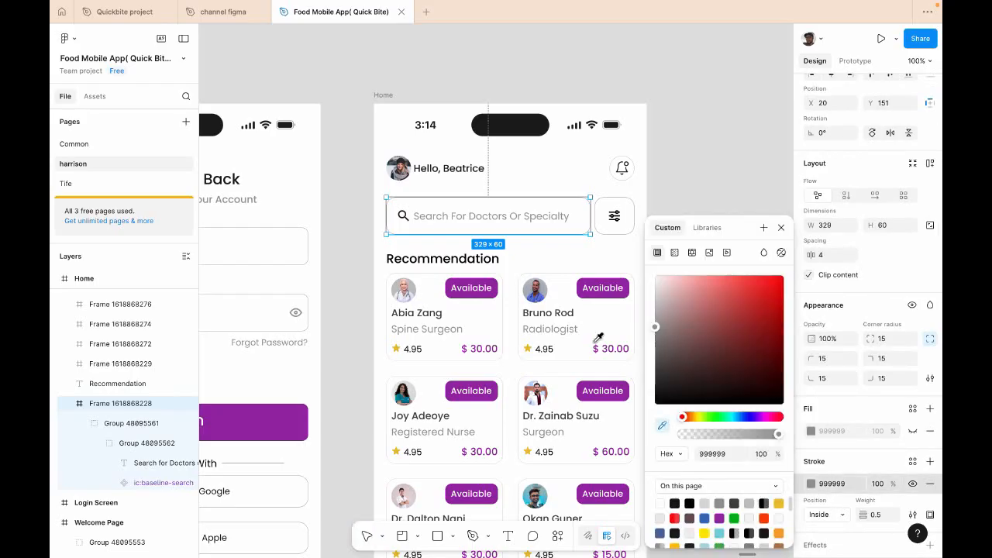
pyautogui.click(596, 288)
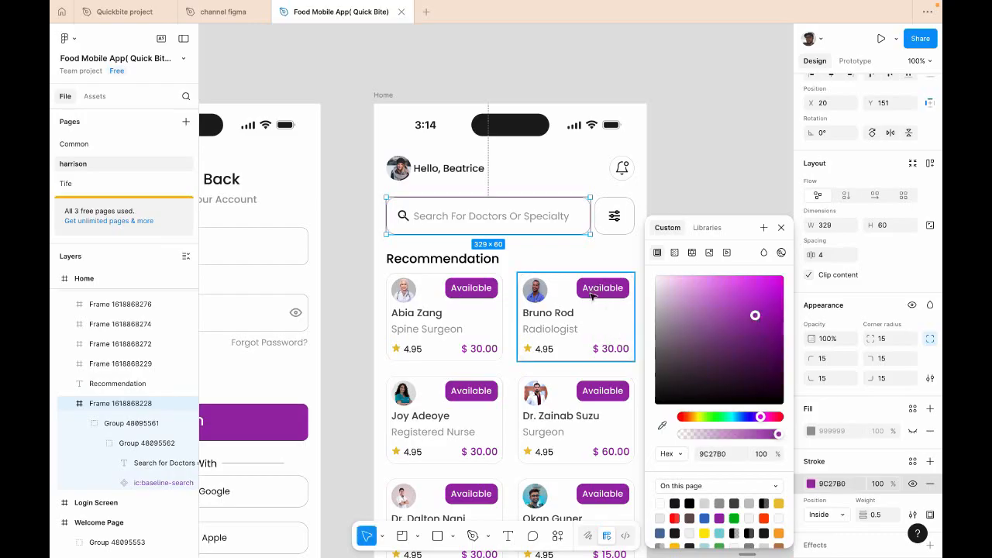
# - Recolour the stroke of the filter button beside the search box with purple sampled from an Available badge
pyautogui.click(634, 202)
pyautogui.click(614, 216)
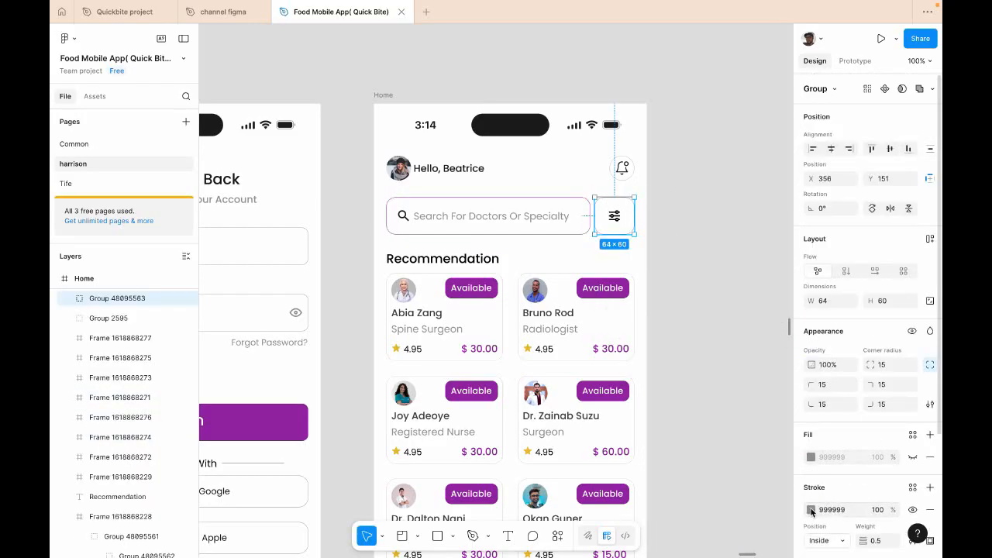
pyautogui.click(812, 510)
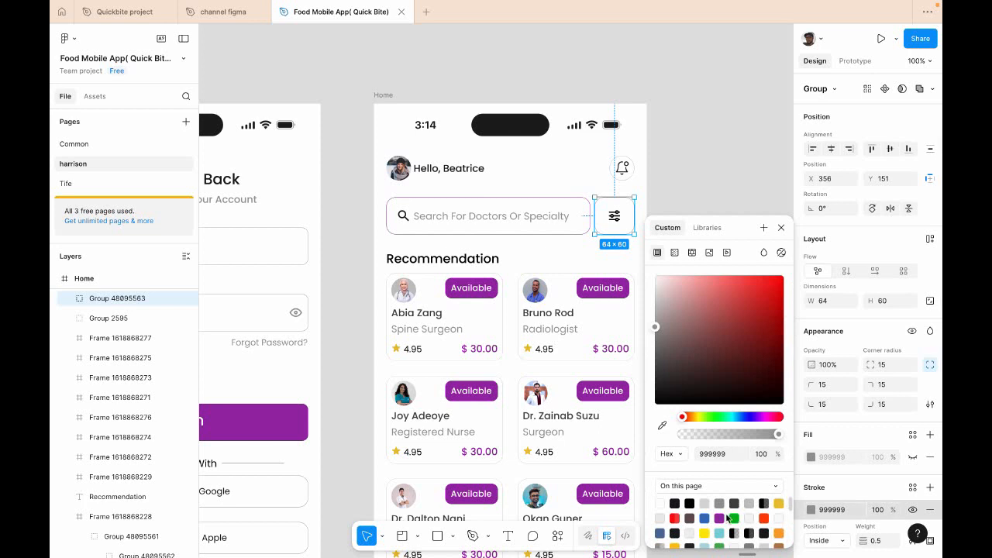
pyautogui.click(662, 426)
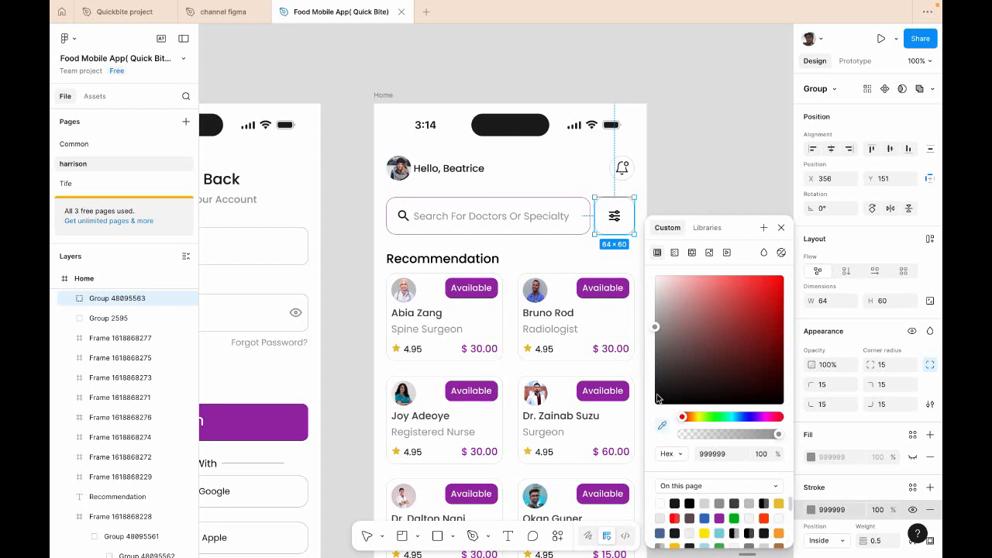
pyautogui.click(618, 294)
pyautogui.click(695, 155)
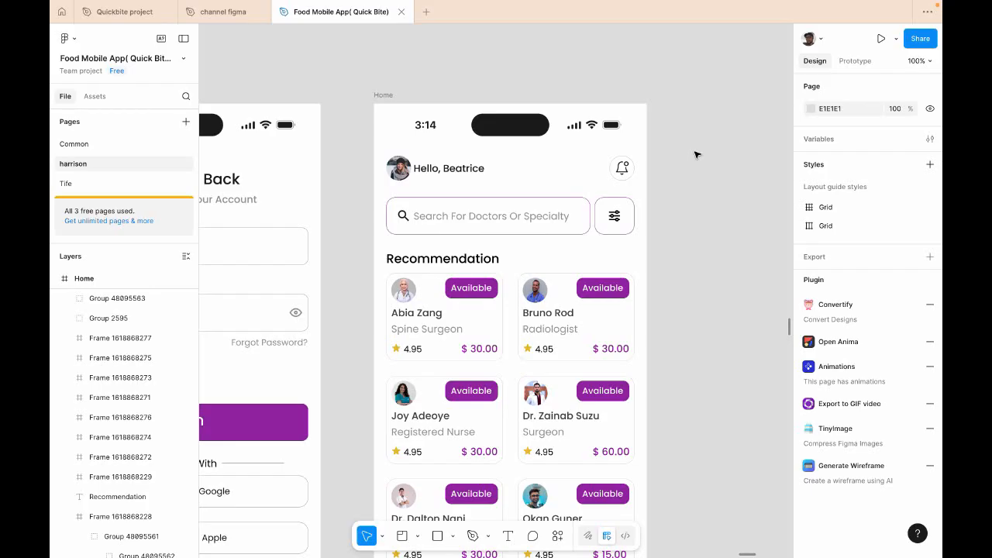
# - Set the search box's stroke colour to grey 999999 using a colour already on the page
pyautogui.click(500, 213)
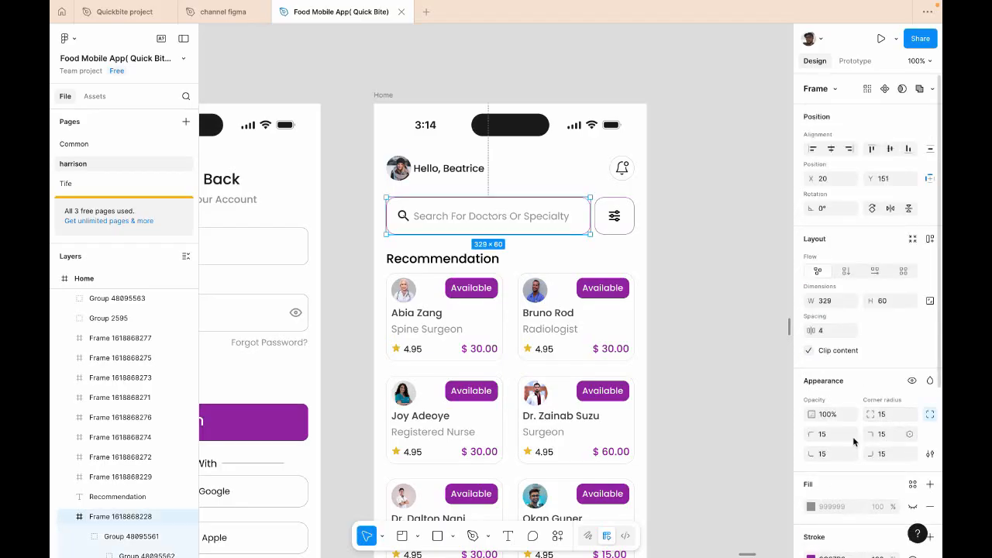
pyautogui.scroll(-3, 853, 442)
pyautogui.click(812, 467)
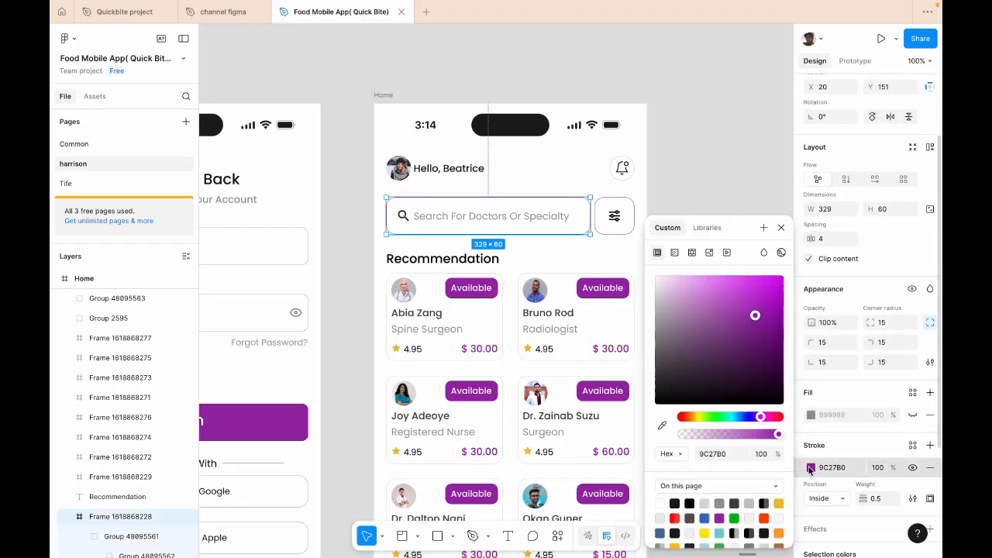
pyautogui.click(721, 503)
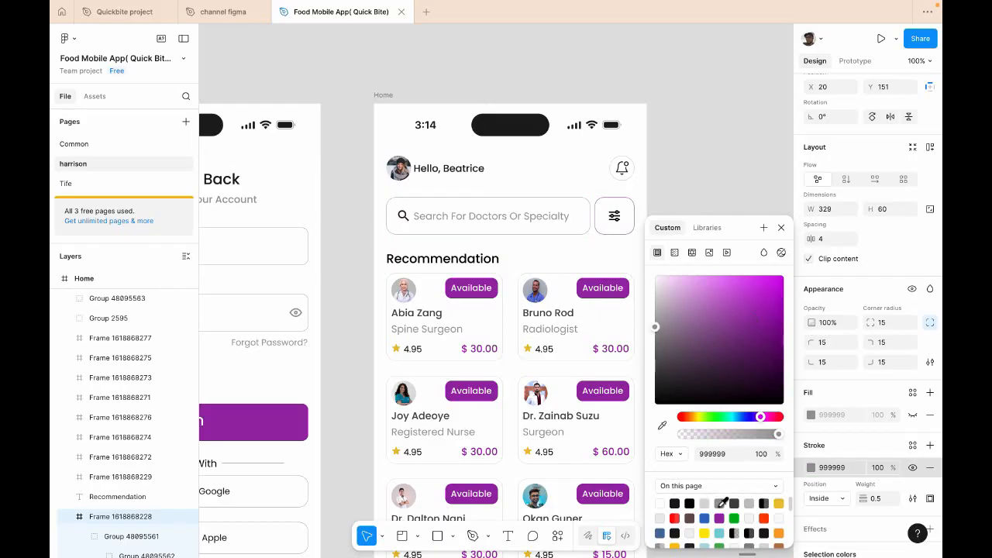
# - Recolour the stroke of the filter button beside the search box grey to match the search box and the login screen's email field
pyautogui.doubleClick(293, 228)
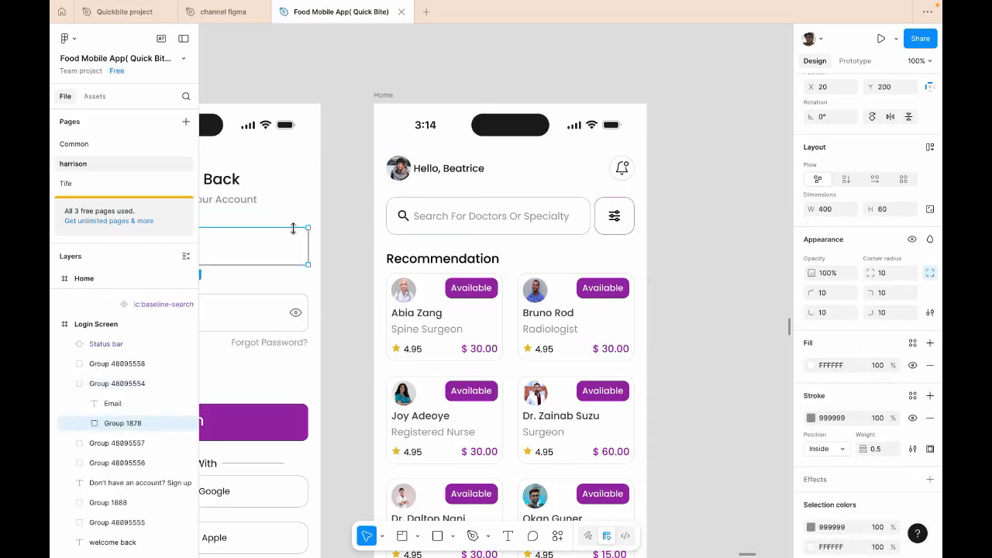
pyautogui.click(530, 208)
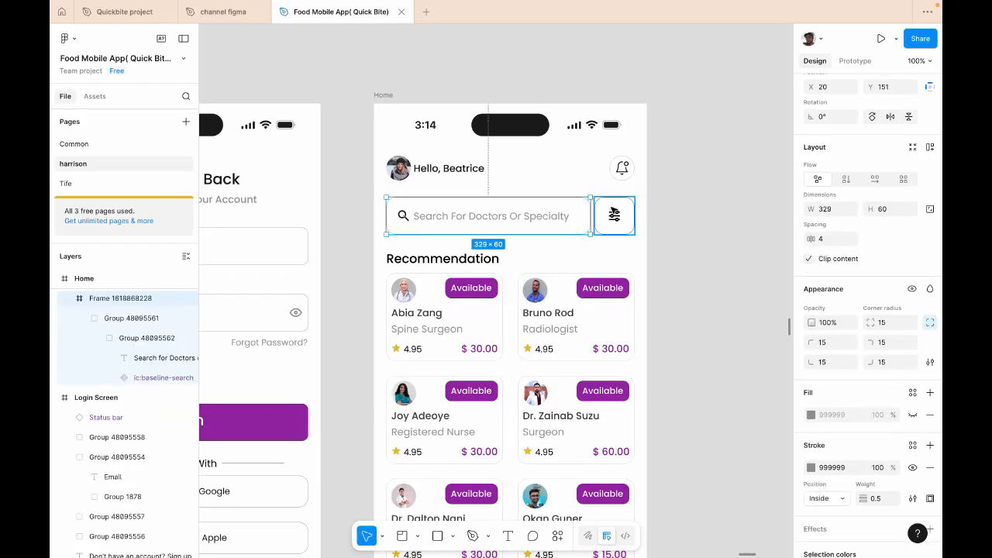
pyautogui.click(613, 215)
pyautogui.click(810, 418)
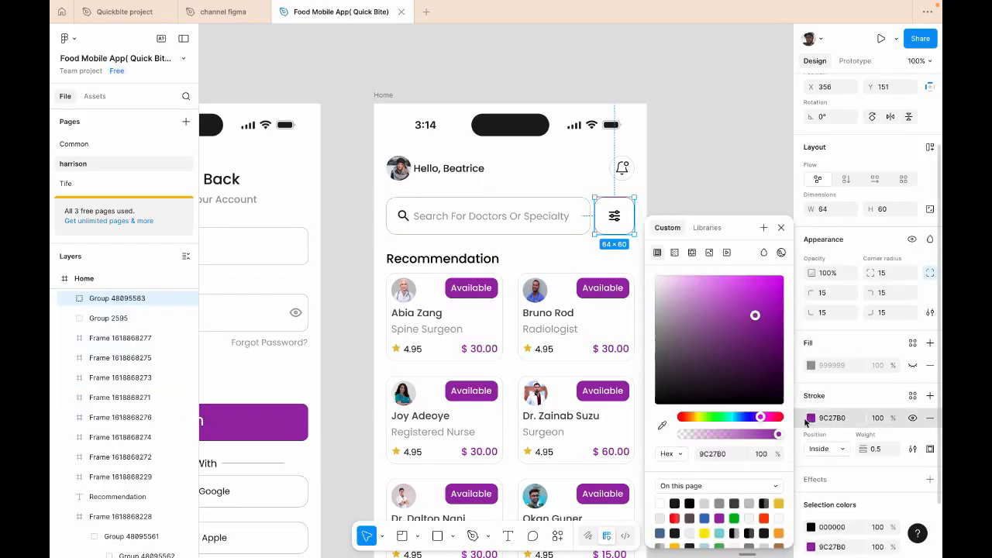
pyautogui.click(751, 202)
# - Examine the first recommendation card's Available badge, specialty, doctor name and price text styles, and its frame properties
pyautogui.scroll(-5, 751, 202)
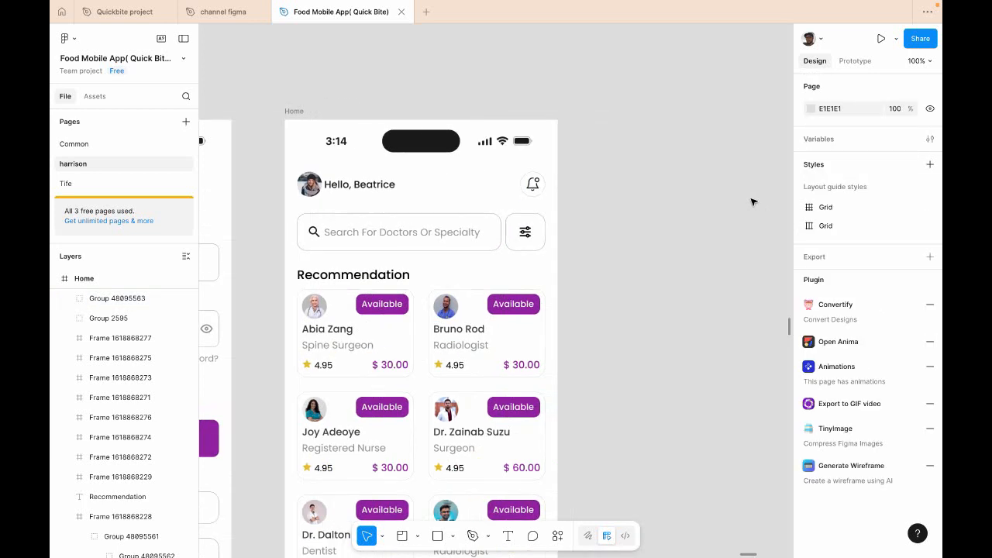
pyautogui.scroll(1, 751, 203)
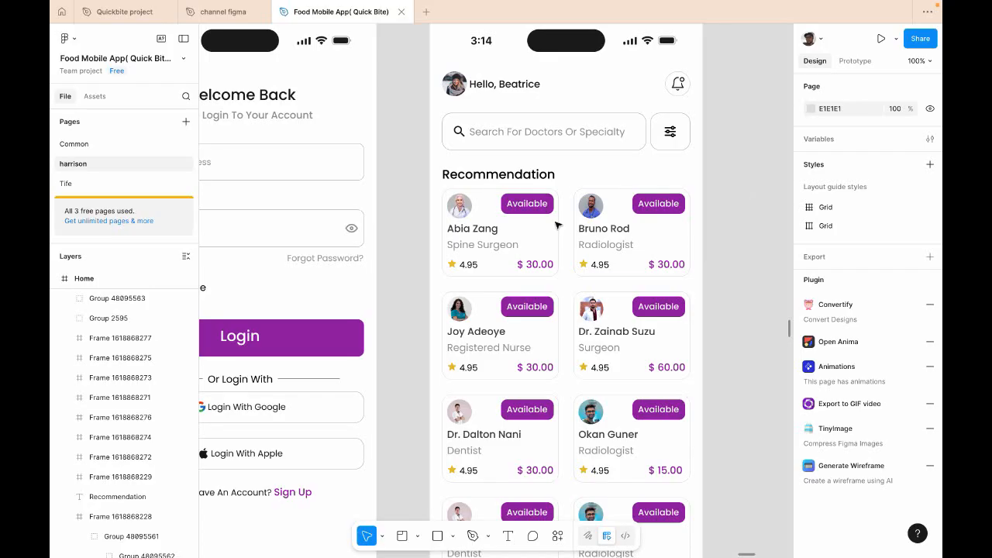
pyautogui.click(509, 204)
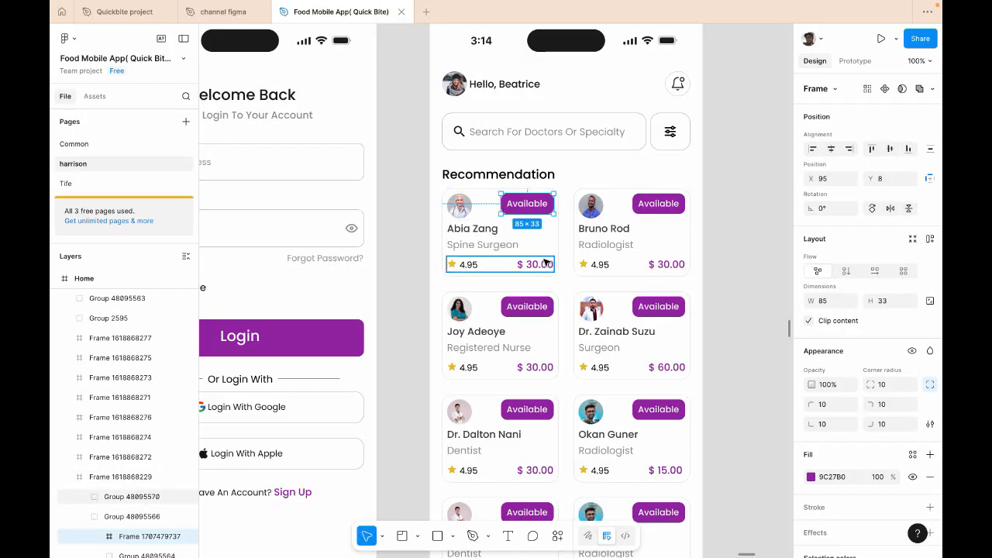
pyautogui.click(480, 246)
pyautogui.click(480, 246)
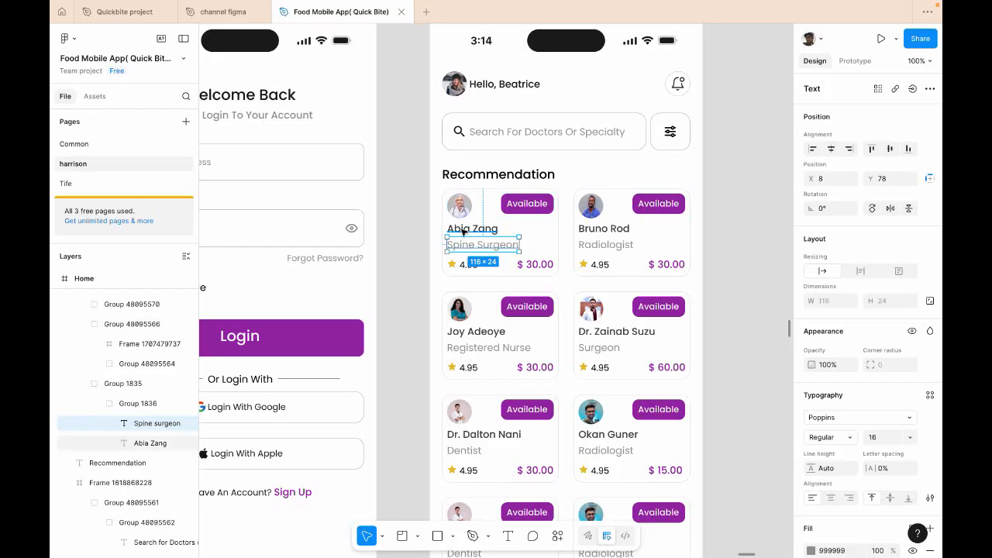
pyautogui.click(462, 230)
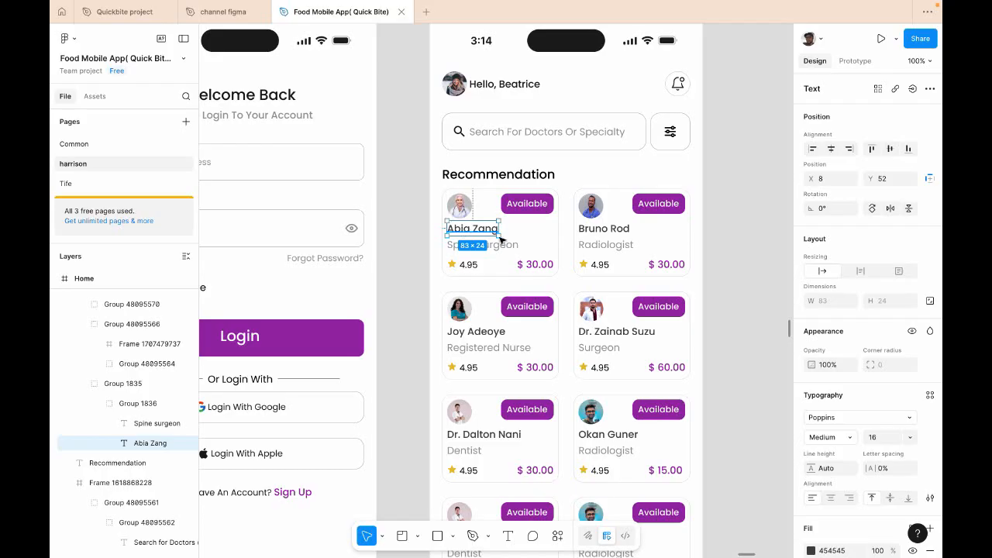
pyautogui.doubleClick(532, 265)
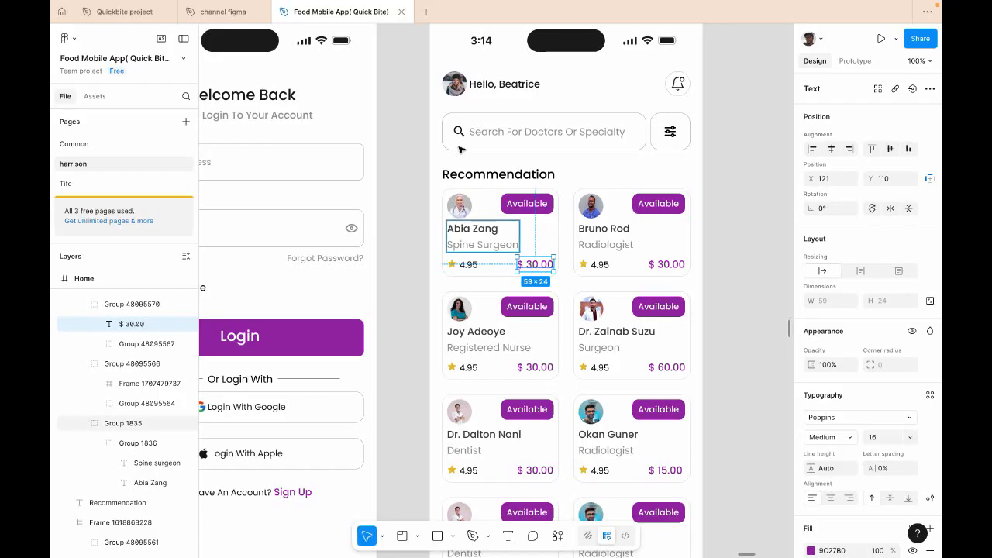
pyautogui.click(514, 224)
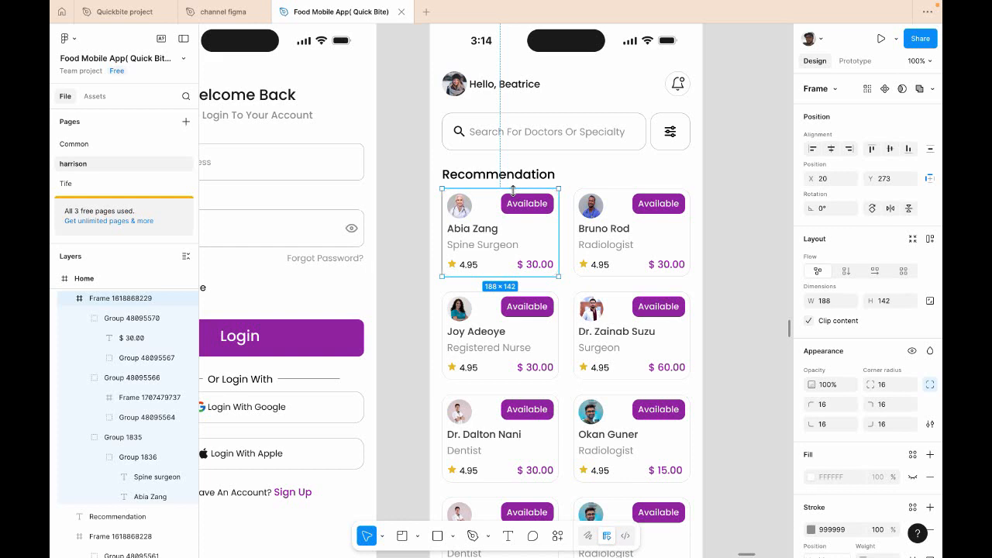
# - Inspect the Chat icon in the Home screen's navigation bar down to its vector layer and check its fill colour
pyautogui.scroll(-5, 587, 330)
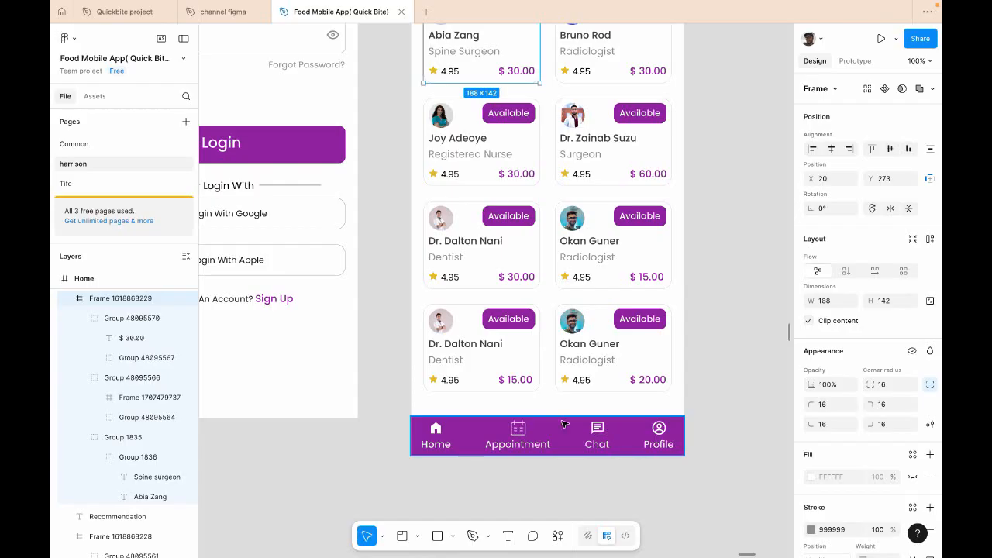
pyautogui.click(598, 432)
pyautogui.doubleClick(599, 432)
pyautogui.doubleClick(600, 431)
pyautogui.doubleClick(602, 432)
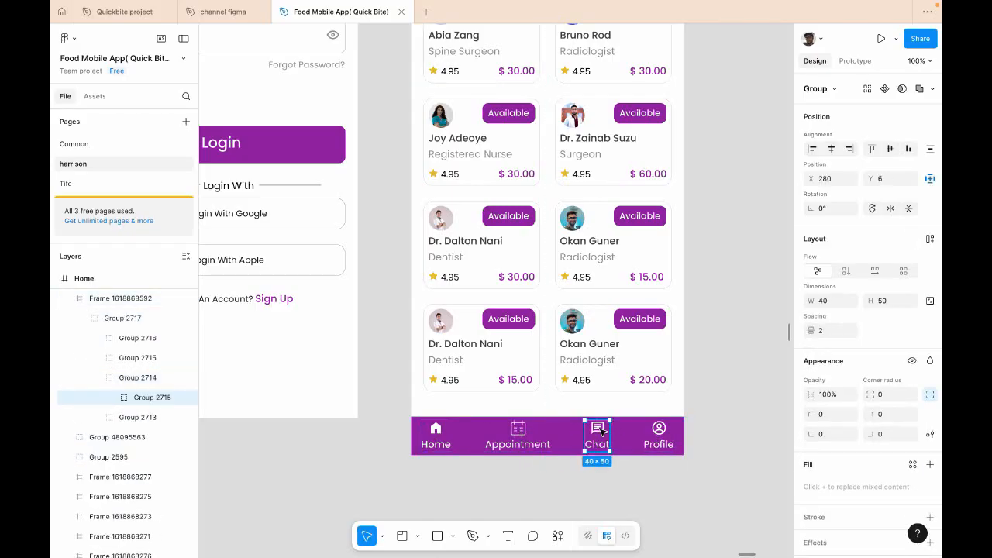
pyautogui.doubleClick(601, 432)
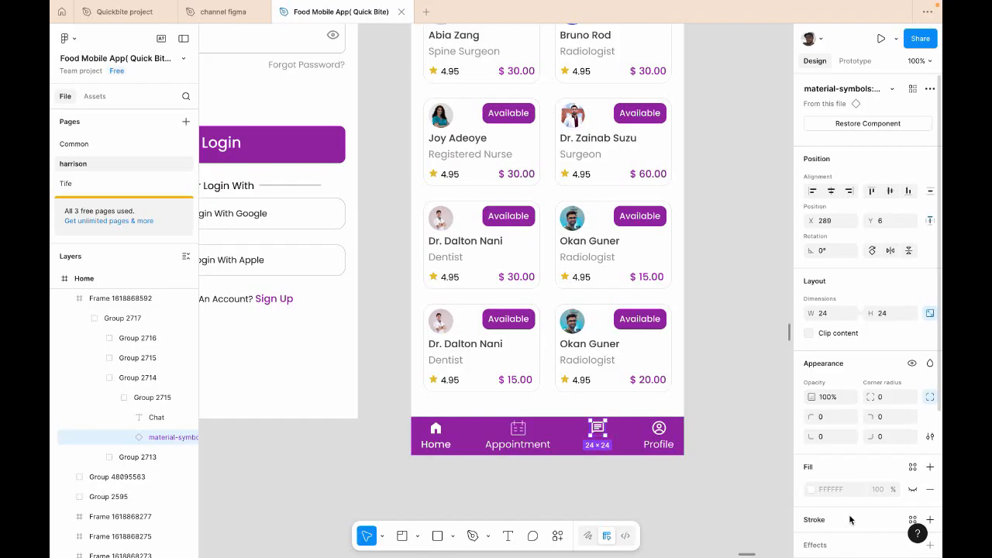
pyautogui.scroll(-2, 849, 520)
pyautogui.scroll(-3, 850, 519)
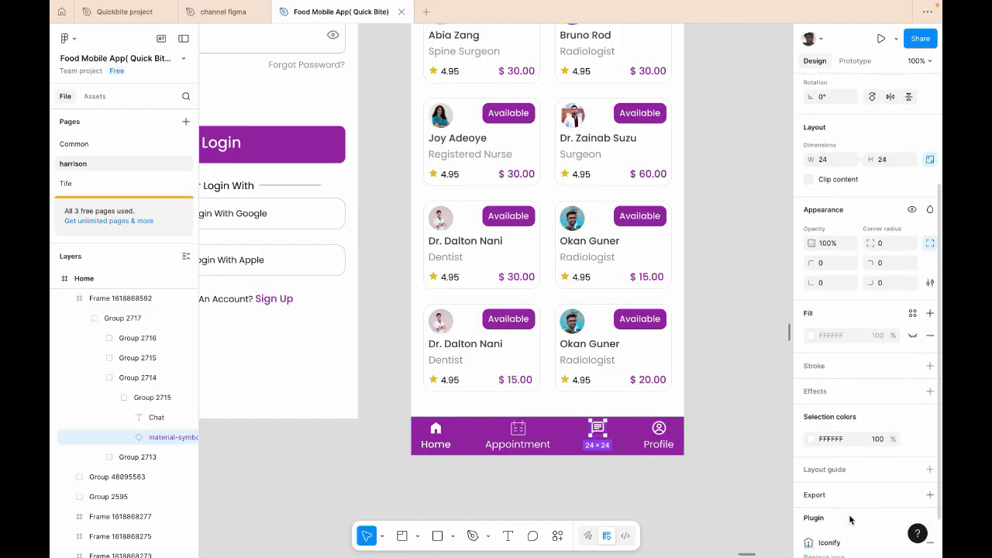
pyautogui.scroll(-1, 850, 519)
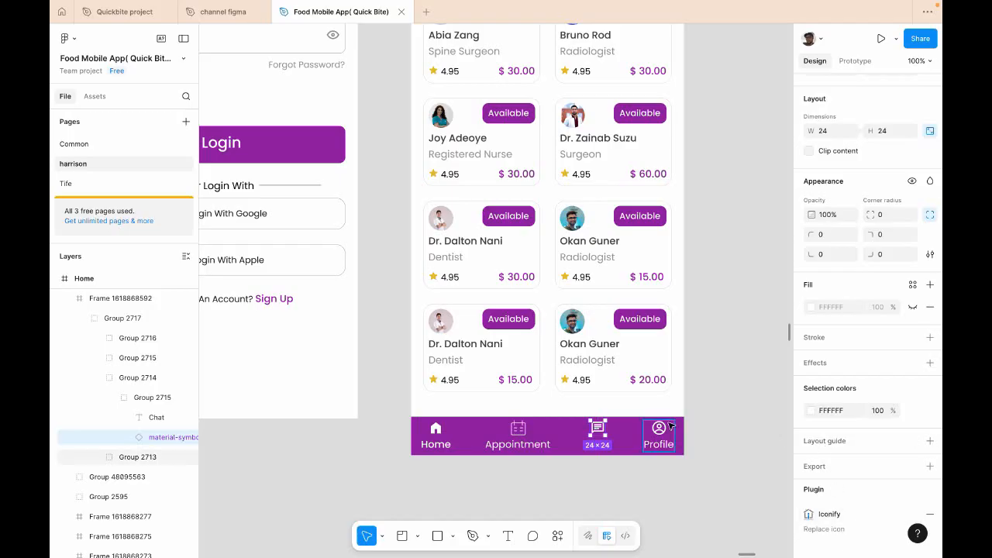
pyautogui.doubleClick(595, 430)
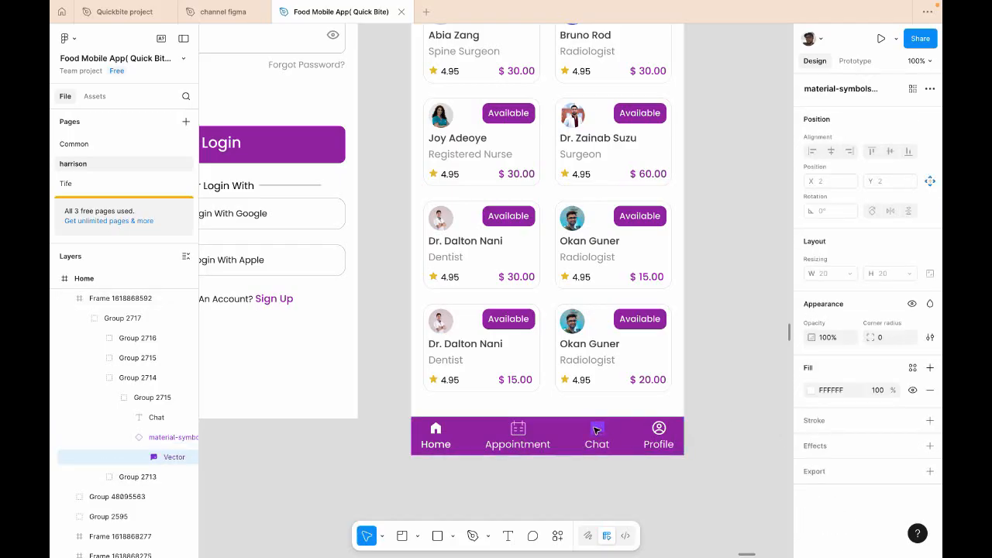
pyautogui.click(717, 435)
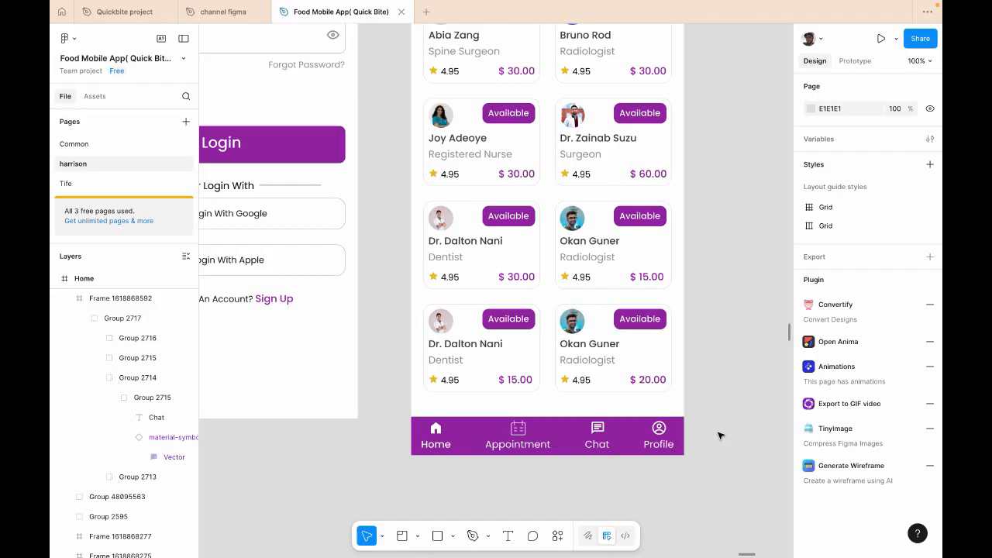
# - Select the navigation bar's Chat icon and view the recently imported icons in the Iconify plugin
pyautogui.scroll(3, 720, 436)
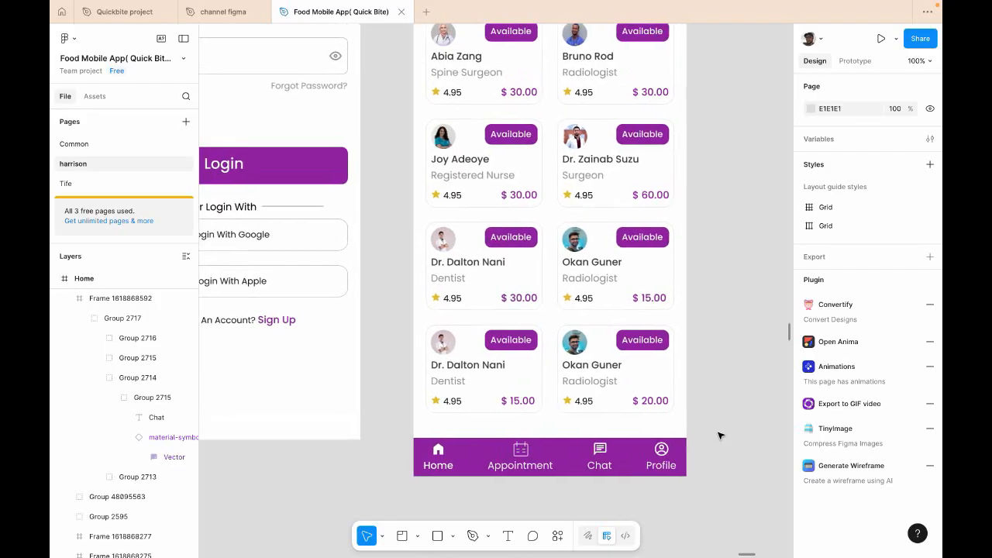
pyautogui.click(601, 458)
pyautogui.doubleClick(601, 458)
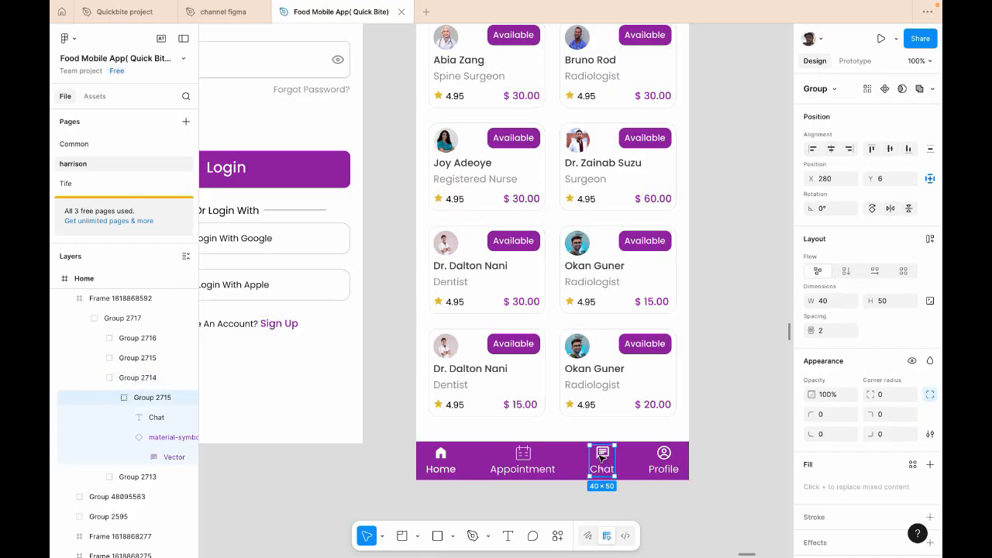
pyautogui.doubleClick(607, 457)
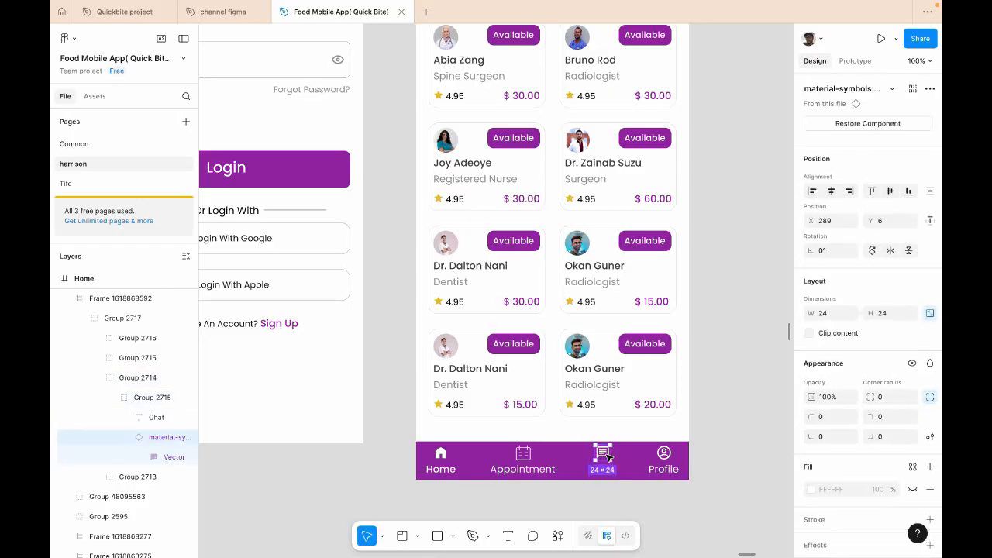
pyautogui.click(558, 535)
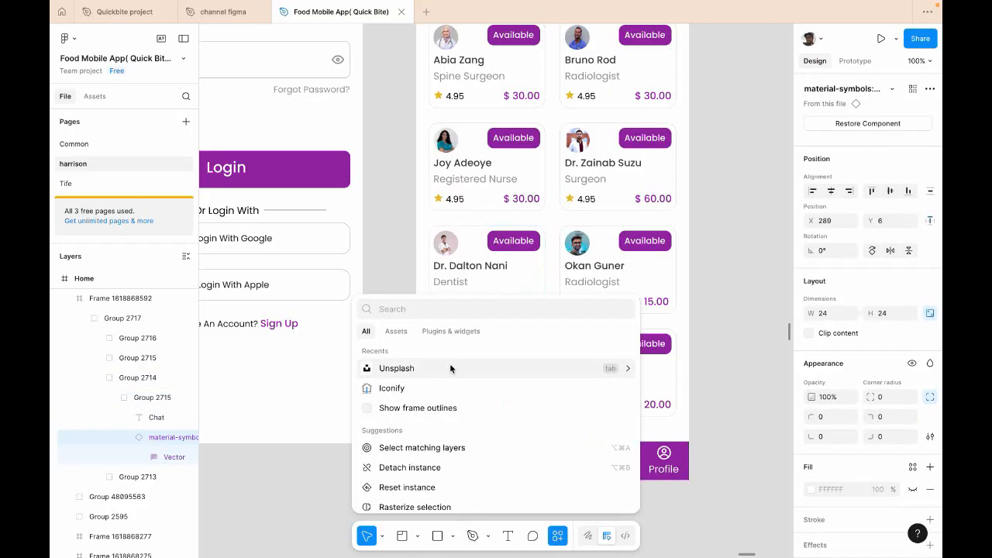
pyautogui.click(438, 386)
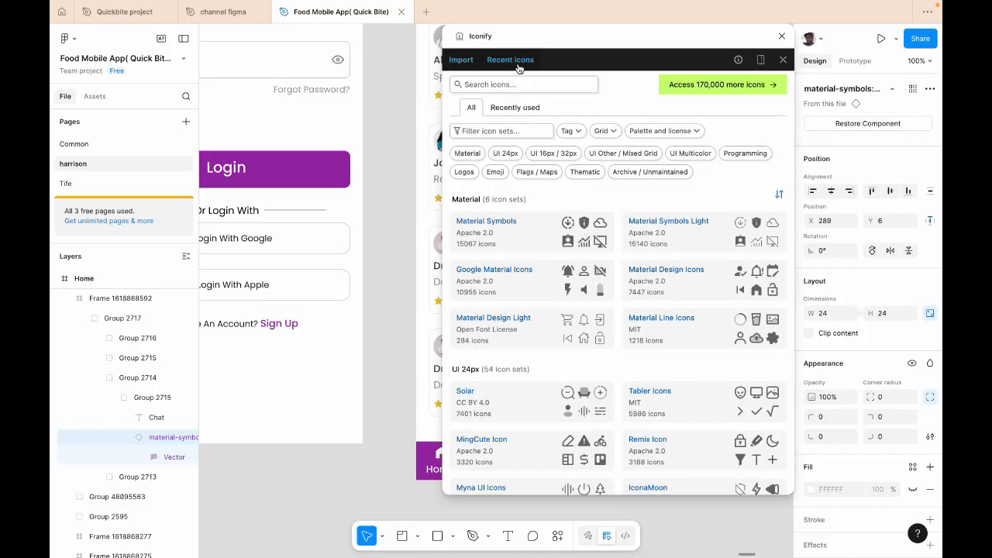
pyautogui.click(510, 66)
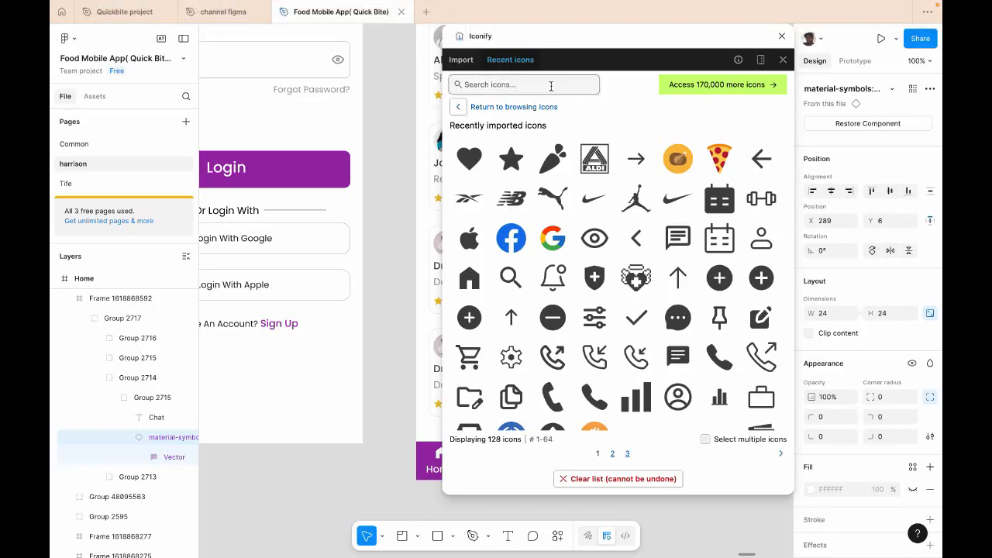
# - Search Iconify for "message" icons, close the plugin and clear the selection
pyautogui.click(547, 88)
pyautogui.write('message')
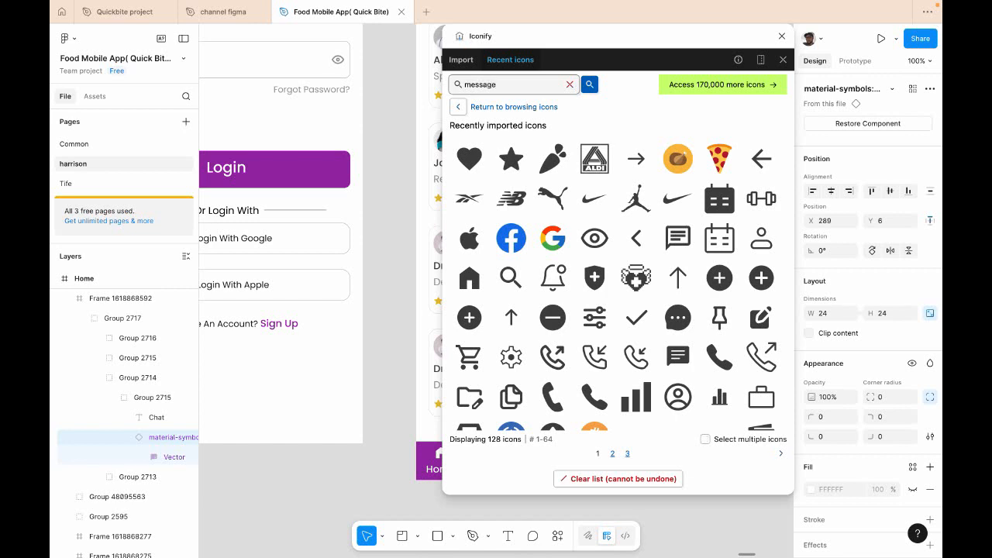
pyautogui.press('Return')
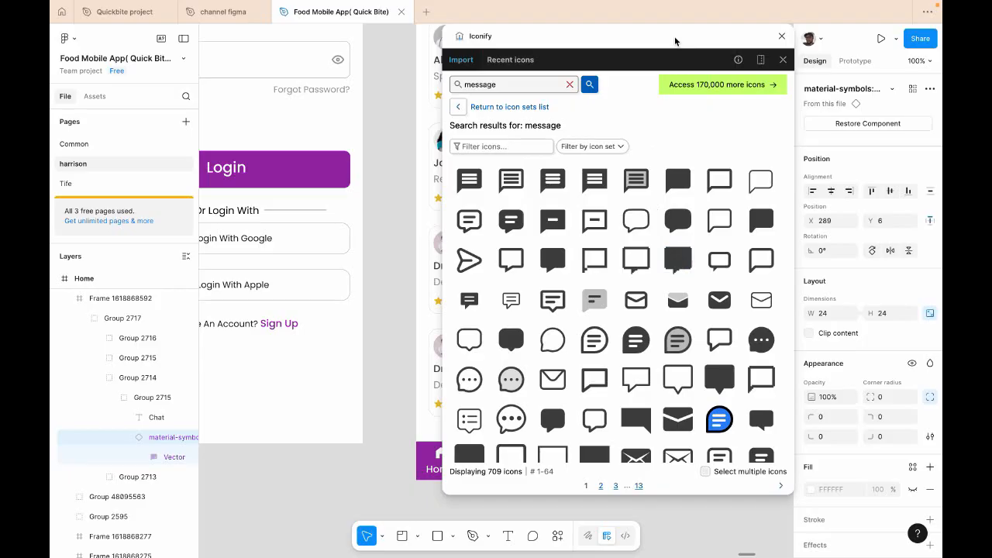
pyautogui.moveTo(695, 55); pyautogui.dragTo(882, 103)
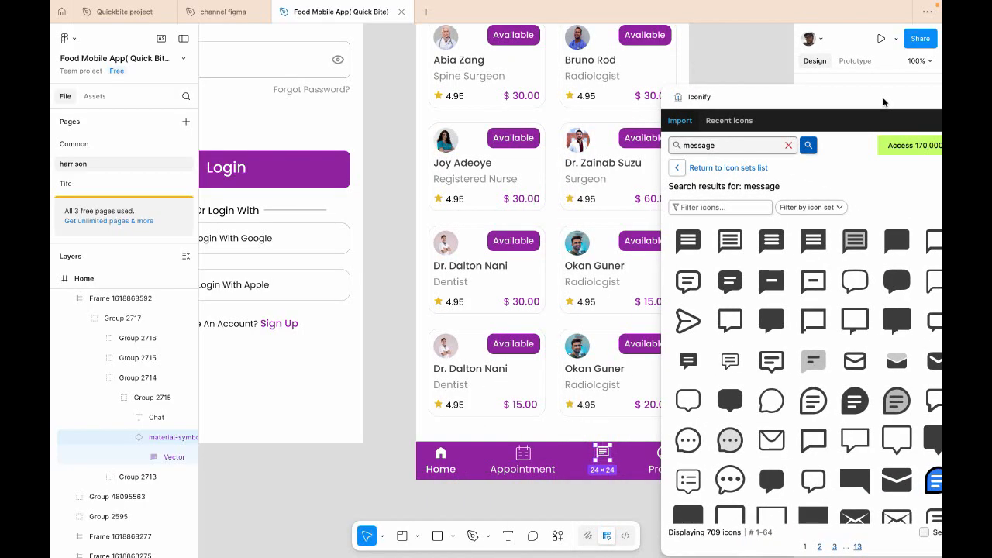
pyautogui.moveTo(884, 102); pyautogui.dragTo(698, 110)
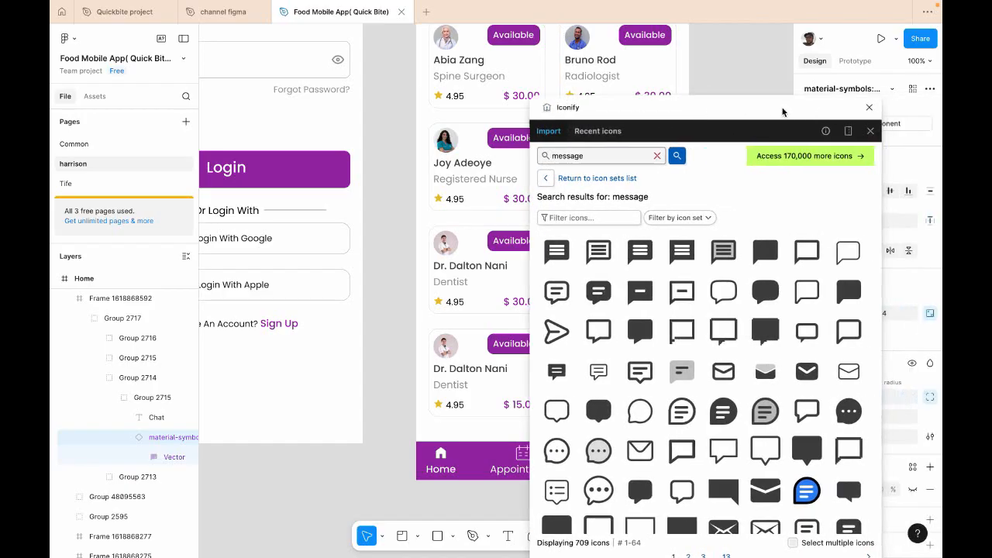
pyautogui.click(867, 106)
pyautogui.click(742, 377)
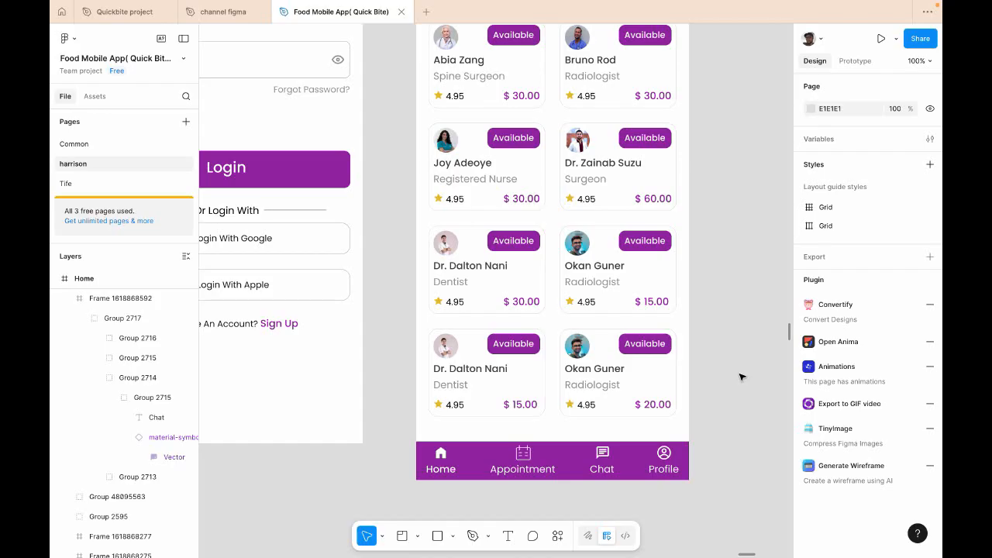
# - Set the Home screen navigation bar's fill to white FFFFFF using a colour already on the page
pyautogui.click(470, 463)
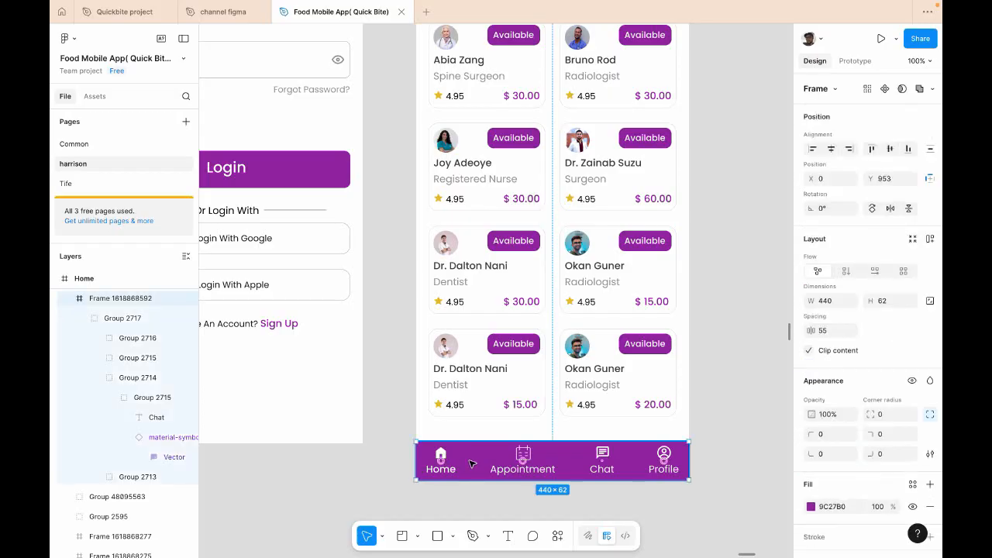
pyautogui.click(812, 506)
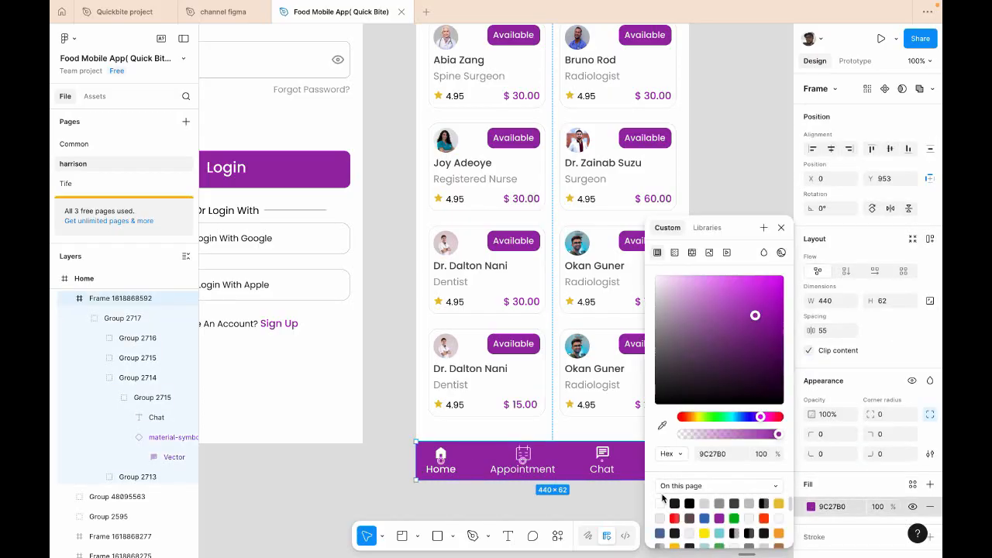
pyautogui.click(659, 503)
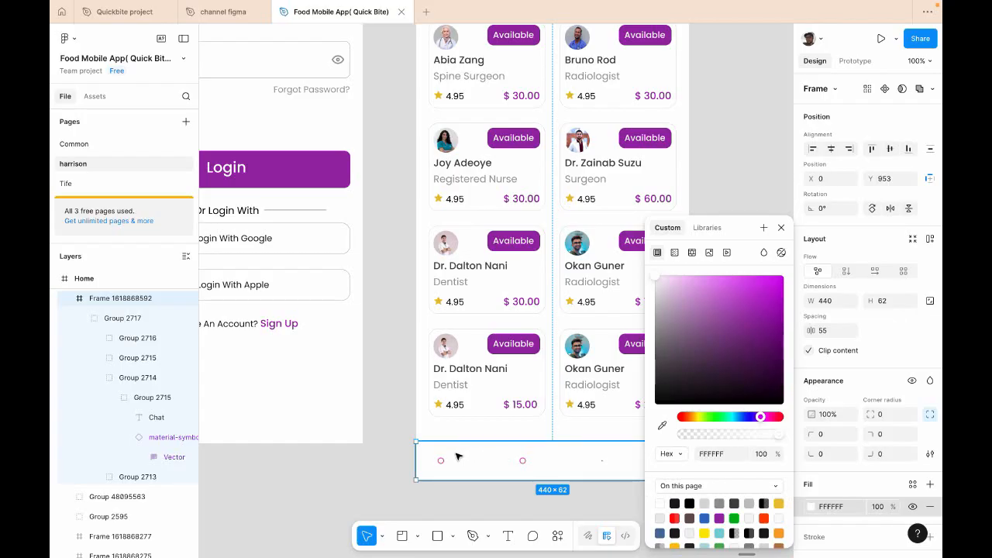
# - Recolour all the navigation bar's icons and labels purple 9C27B0 using a colour already on the page
pyautogui.scroll(-1, 867, 482)
pyautogui.scroll(-2, 867, 476)
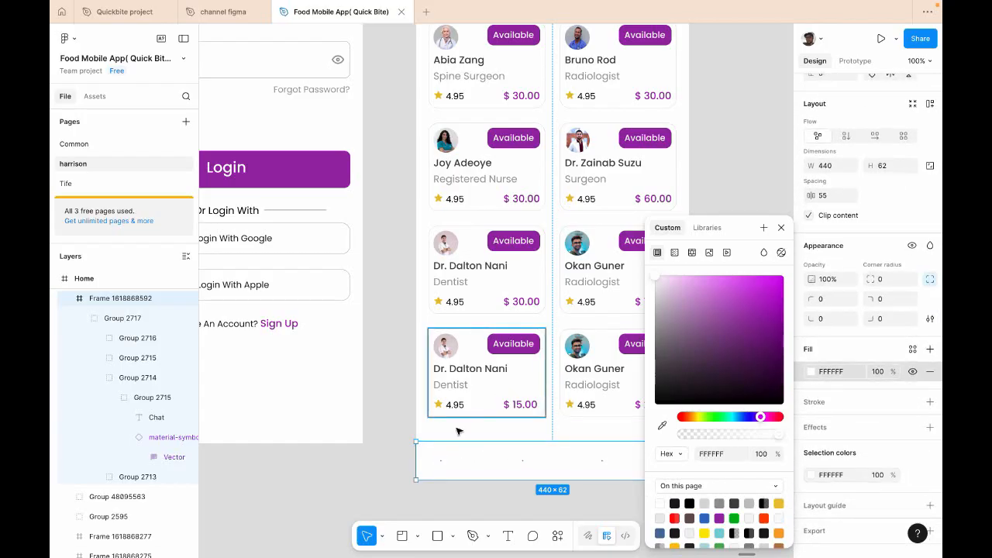
pyautogui.click(443, 458)
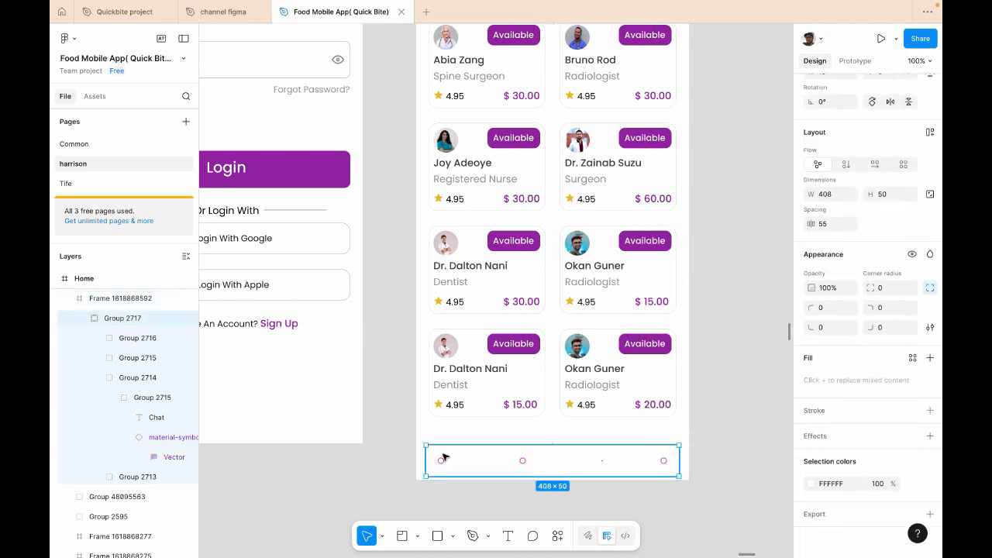
pyautogui.click(811, 484)
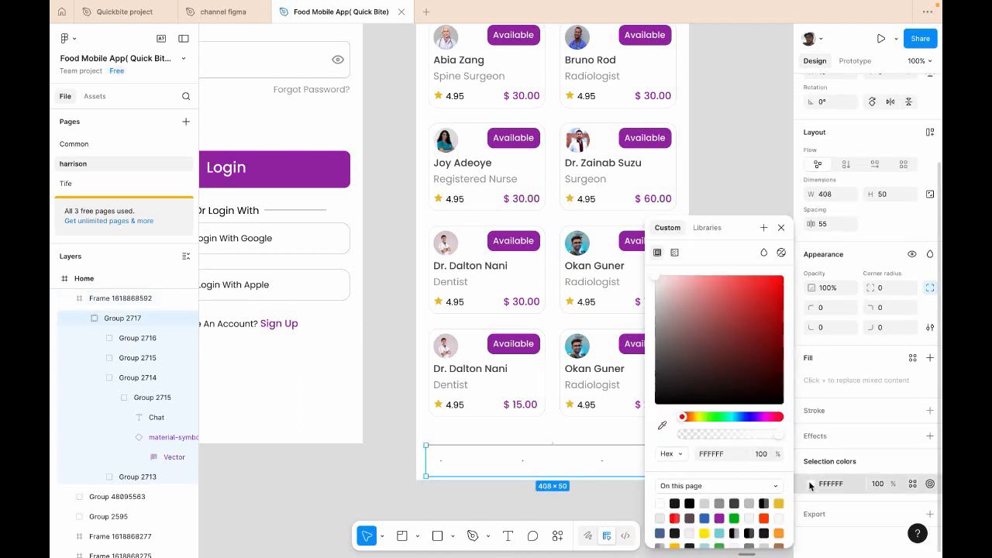
pyautogui.click(719, 518)
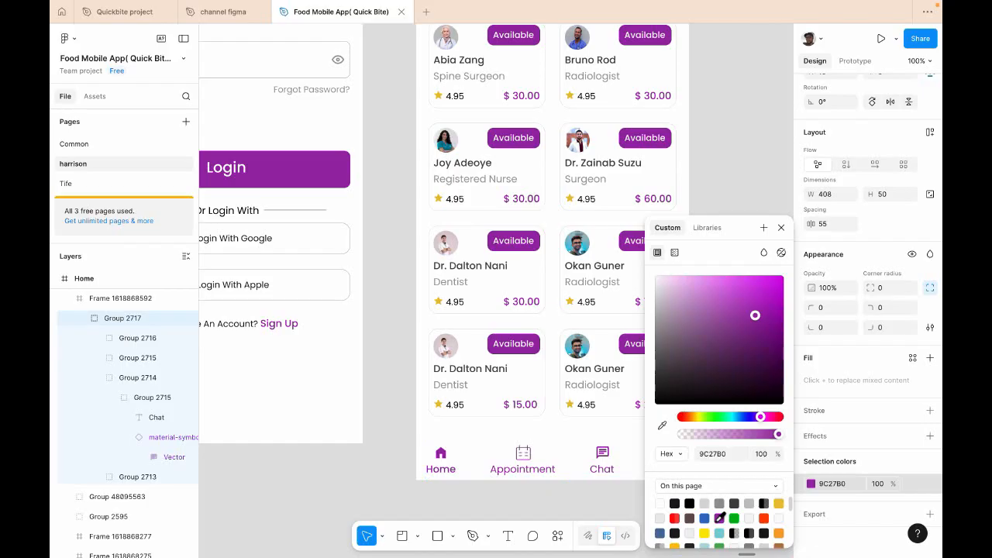
# - Recolour the navigation bar's Appointment, Chat and Profile items near-black 18191A using a colour already on the page
pyautogui.click(525, 459)
pyautogui.click(811, 484)
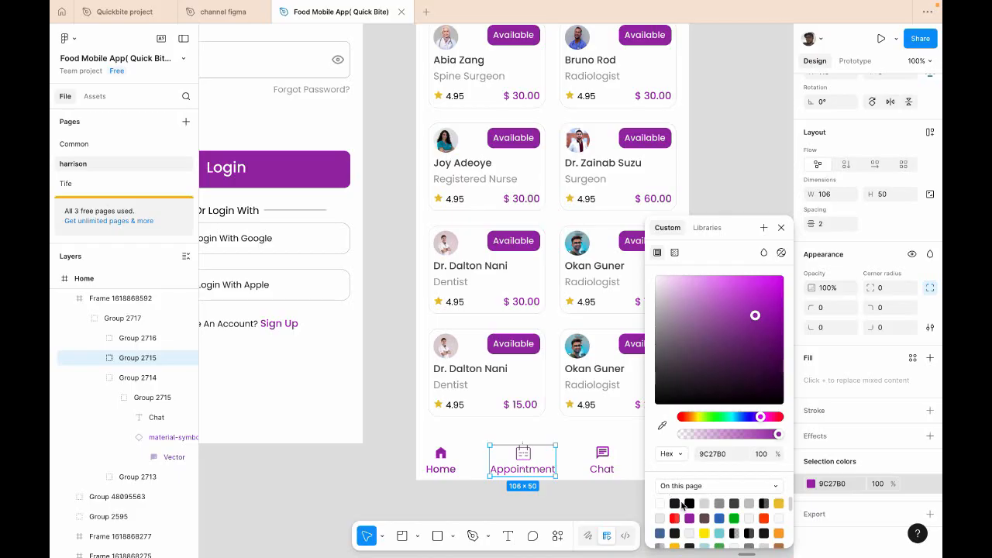
pyautogui.click(685, 502)
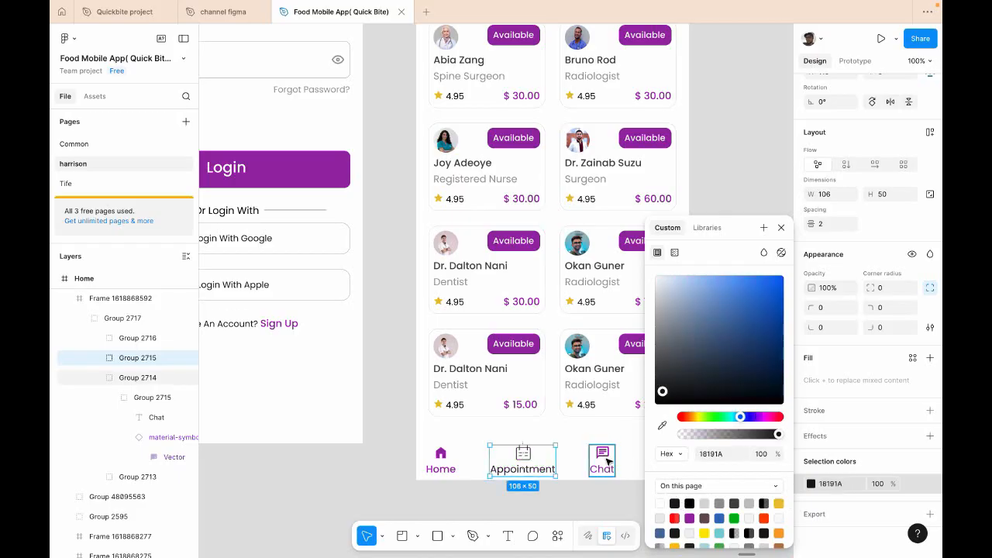
pyautogui.click(606, 461)
pyautogui.hscroll(-1, 607, 462)
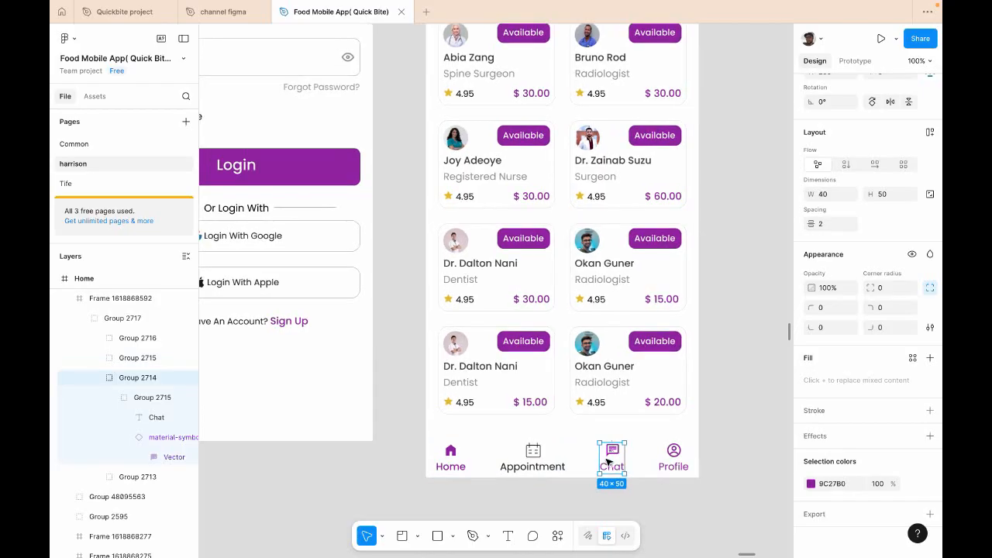
pyautogui.click(811, 483)
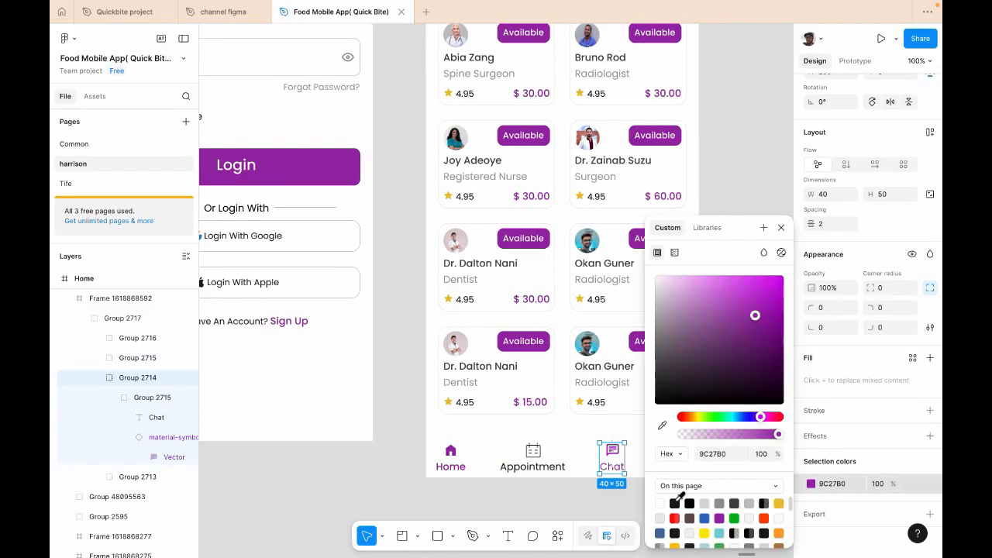
pyautogui.click(676, 502)
pyautogui.hscroll(3, 576, 493)
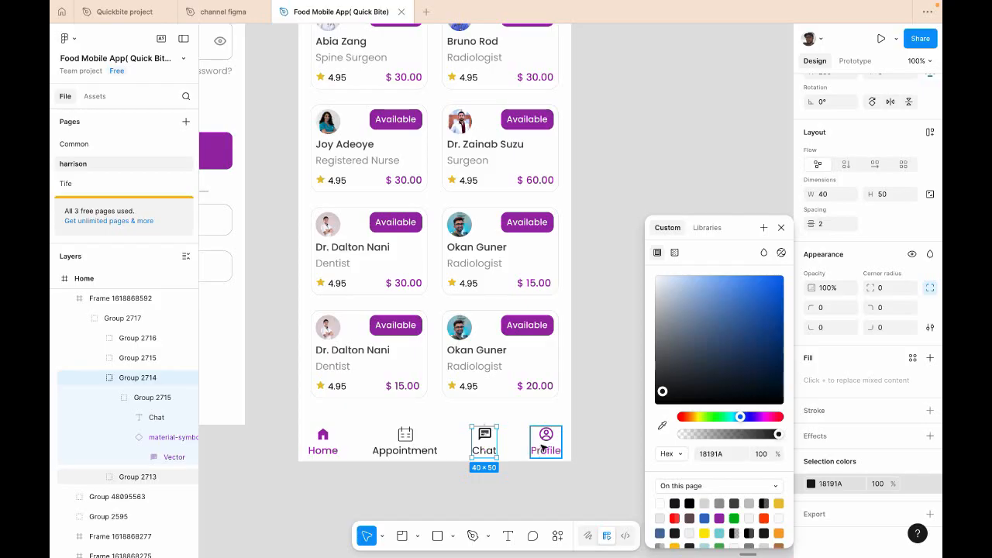
pyautogui.click(547, 441)
pyautogui.click(811, 484)
pyautogui.click(675, 503)
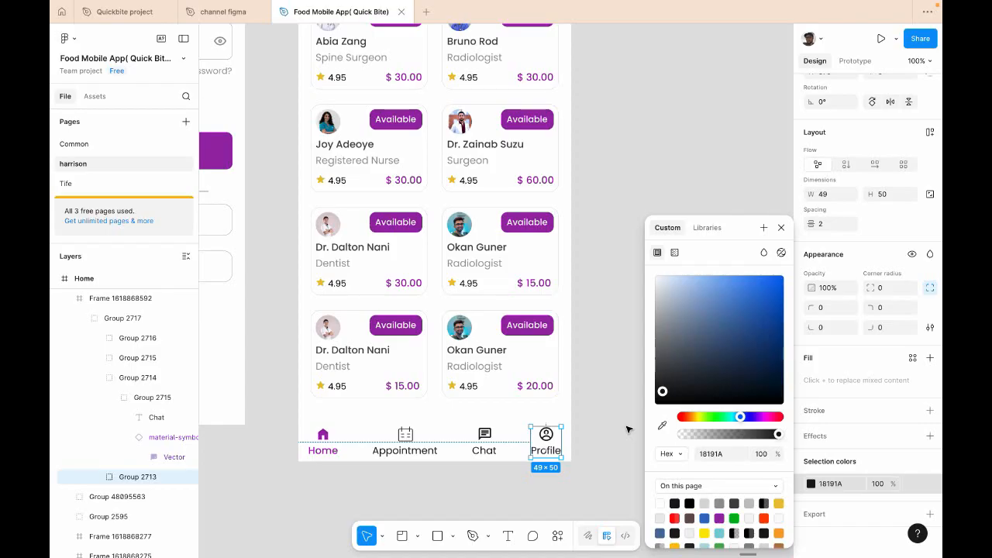
# - Clear the selection and examine the Home screen from its header down to the recoloured navigation bar
pyautogui.click(597, 356)
pyautogui.scroll(3, 527, 333)
pyautogui.scroll(5, 525, 332)
pyautogui.hscroll(-2, 524, 332)
pyautogui.scroll(-8, 525, 332)
pyautogui.scroll(2, 524, 332)
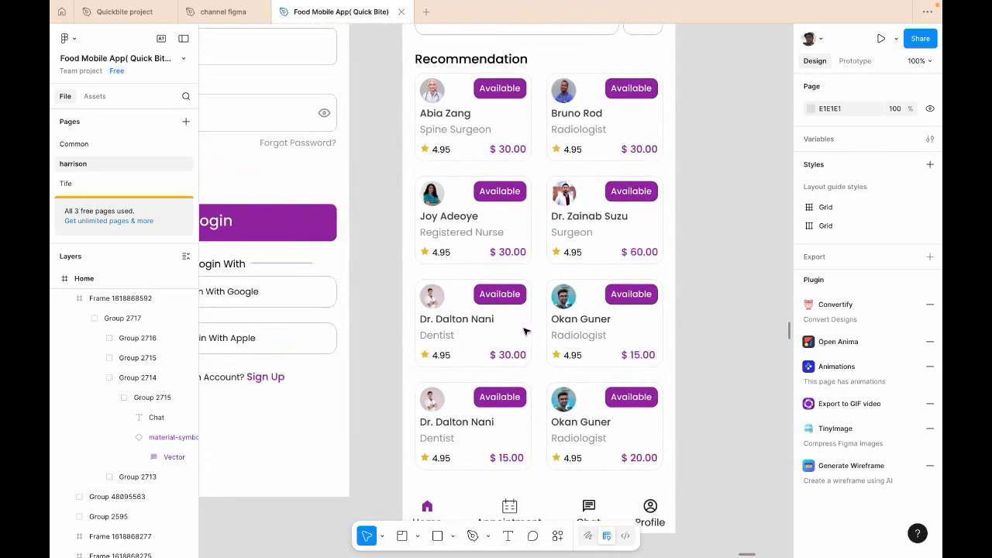
pyautogui.scroll(-2, 525, 332)
pyautogui.hscroll(1, 524, 332)
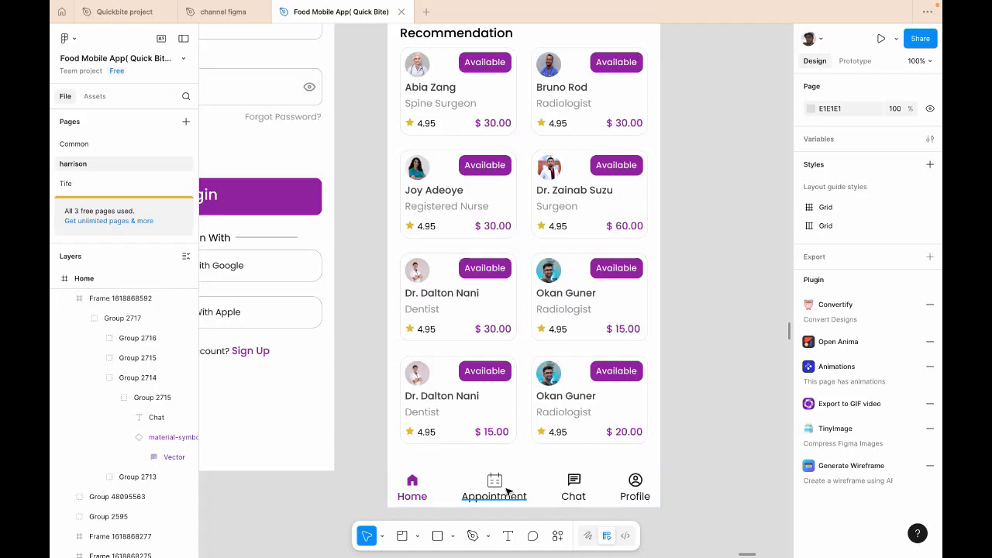
# - Undo the navigation bar's recent colour changes back to the purple 9C27B0 fill with white items, and clear the selection
pyautogui.press('super+z')
pyautogui.press('super+z')
pyautogui.press('super+z')
pyautogui.press('super+z')
pyautogui.press('super+z')
pyautogui.press('super+z')
pyautogui.press('super+z')
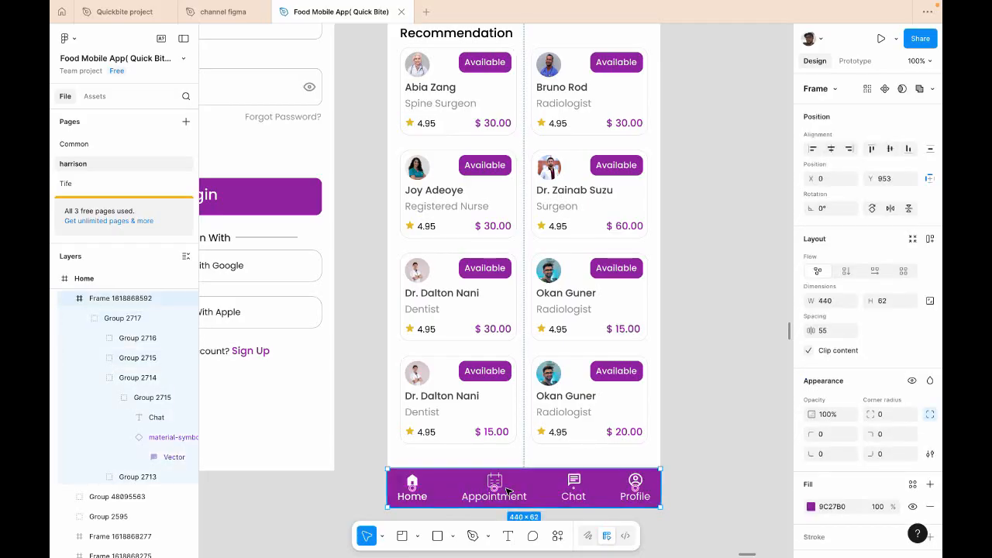
pyautogui.click(700, 493)
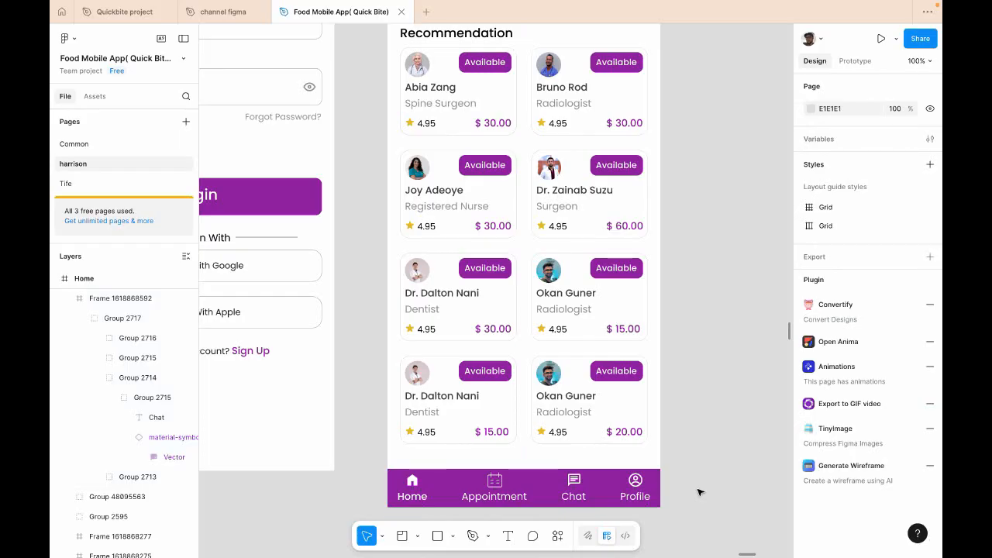
# - Move the Book Appointment frame next to the Home frame, at X 57577, Y -4612
pyautogui.scroll(5, 587, 388)
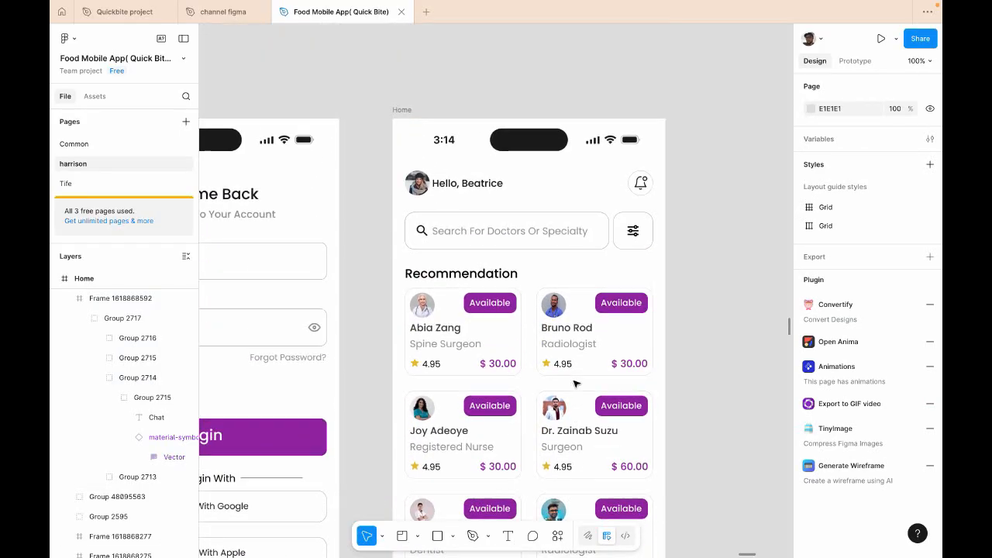
pyautogui.scroll(-3, 574, 382)
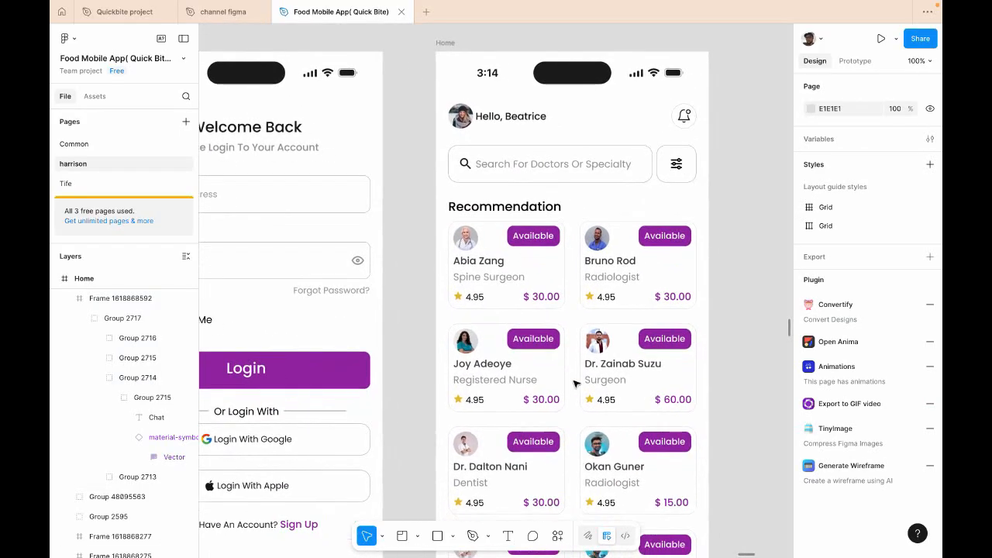
pyautogui.scroll(2, 575, 383)
pyautogui.hscroll(2, 575, 382)
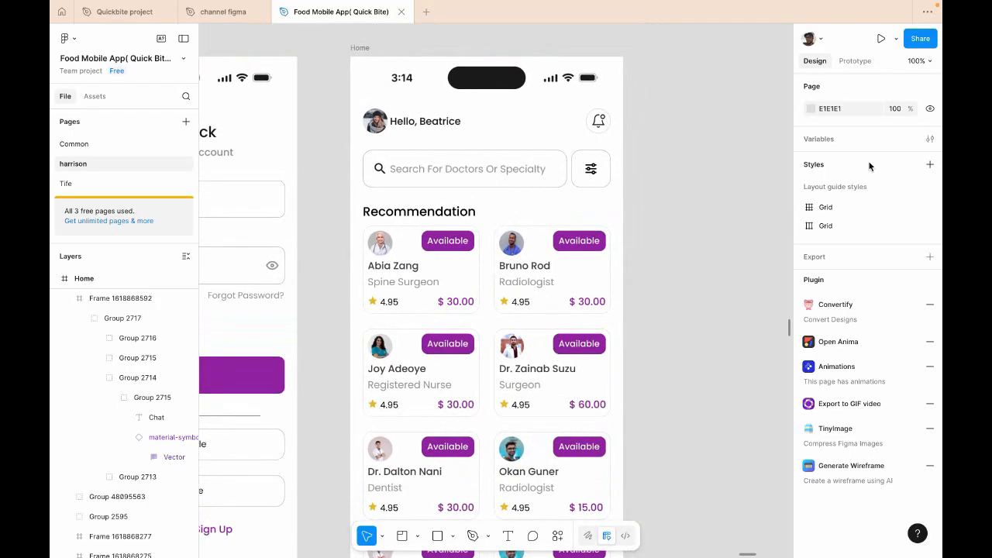
pyautogui.hscroll(5, 756, 202)
pyautogui.scroll(1, 756, 202)
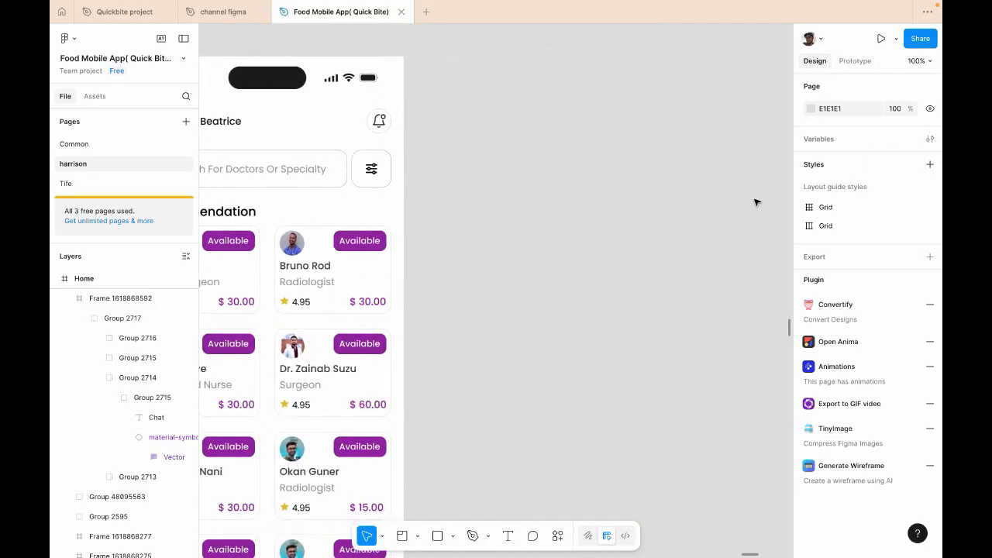
pyautogui.hscroll(10, 755, 202)
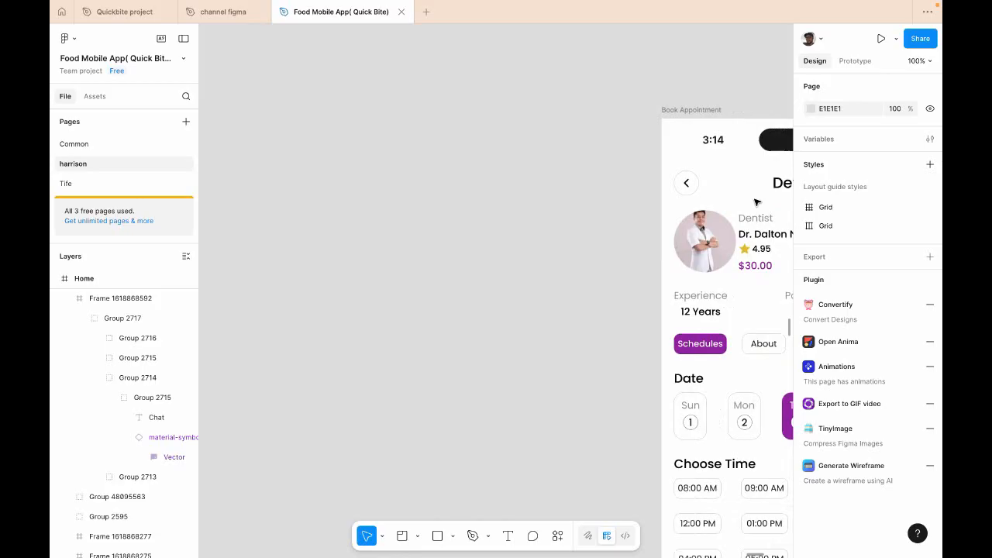
pyautogui.click(679, 145)
pyautogui.moveTo(679, 145); pyautogui.dragTo(355, 166)
pyautogui.hscroll(-10, 354, 164)
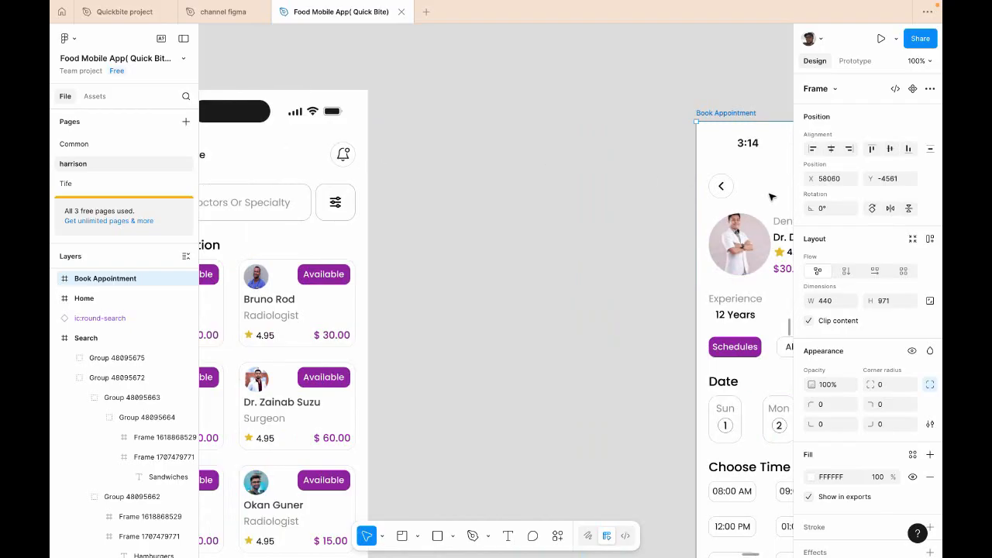
pyautogui.moveTo(762, 194); pyautogui.dragTo(461, 160)
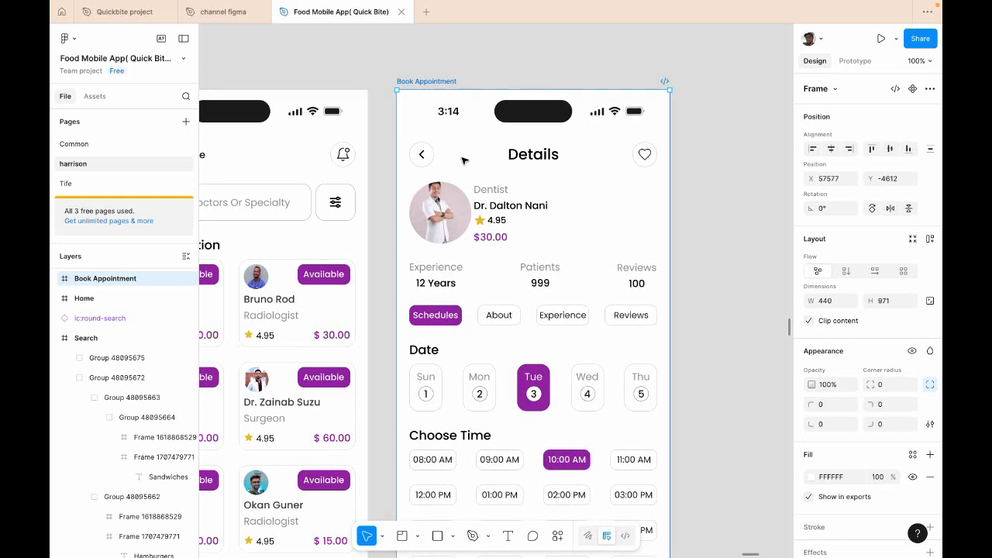
# - Set the zoom to 50% and inspect the Book Appointment screen's main content group and its navigation bar's Appointment item
pyautogui.click(929, 61)
pyautogui.click(850, 127)
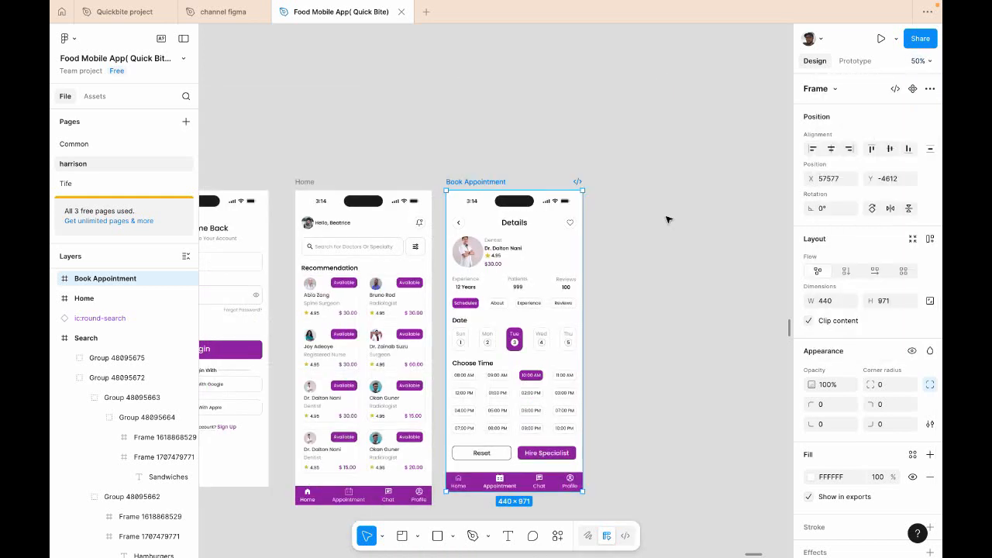
pyautogui.scroll(-2, 669, 220)
pyautogui.click(519, 107)
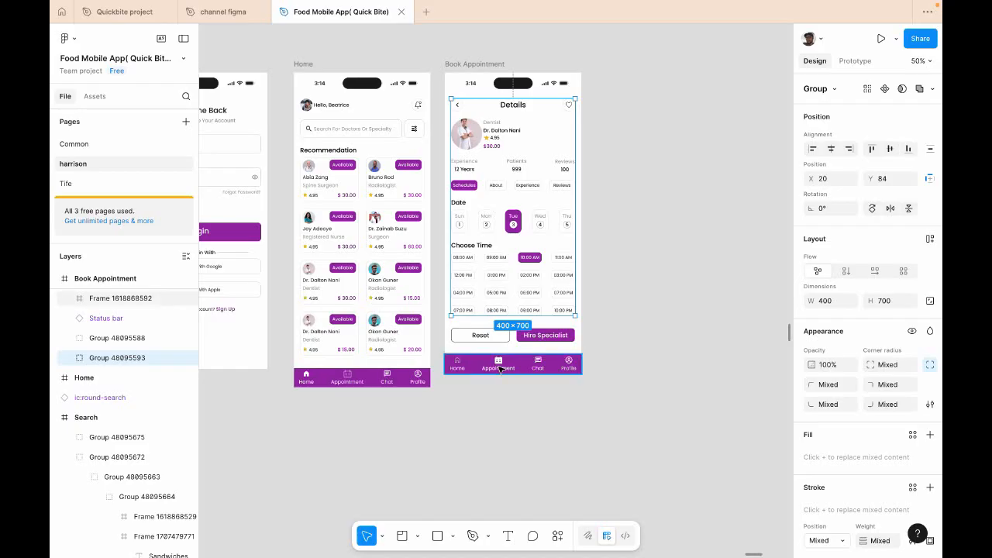
pyautogui.click(500, 369)
pyautogui.doubleClick(501, 368)
pyautogui.doubleClick(501, 367)
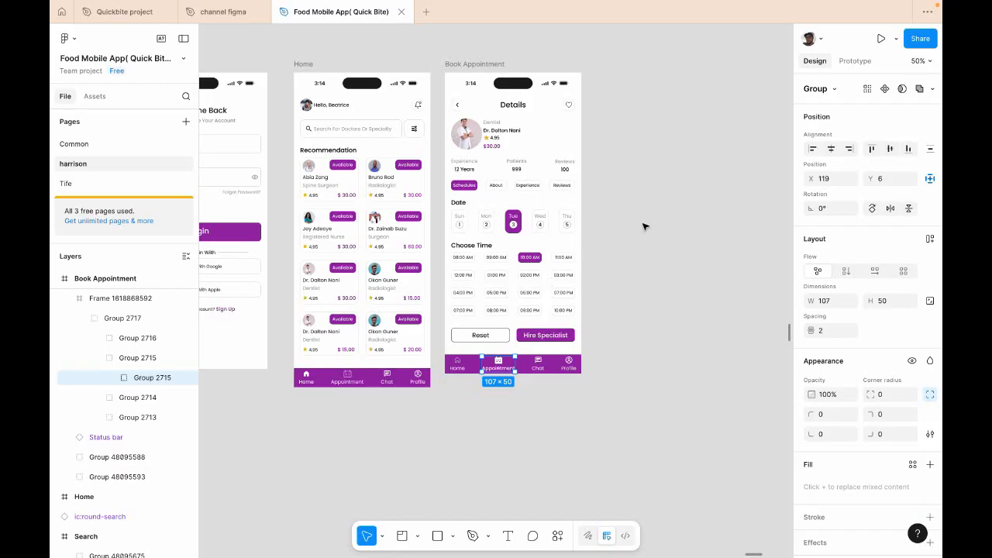
# - Inspect the Book Appointment screen's row of dates and the 12 Years experience text
pyautogui.hscroll(-2, 603, 225)
pyautogui.scroll(2, 602, 224)
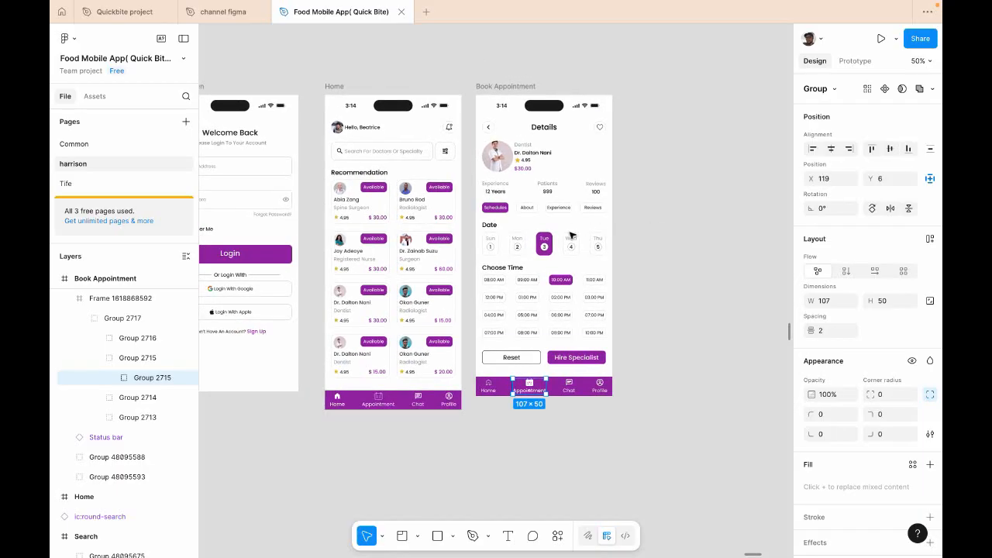
pyautogui.click(544, 245)
pyautogui.doubleClick(544, 245)
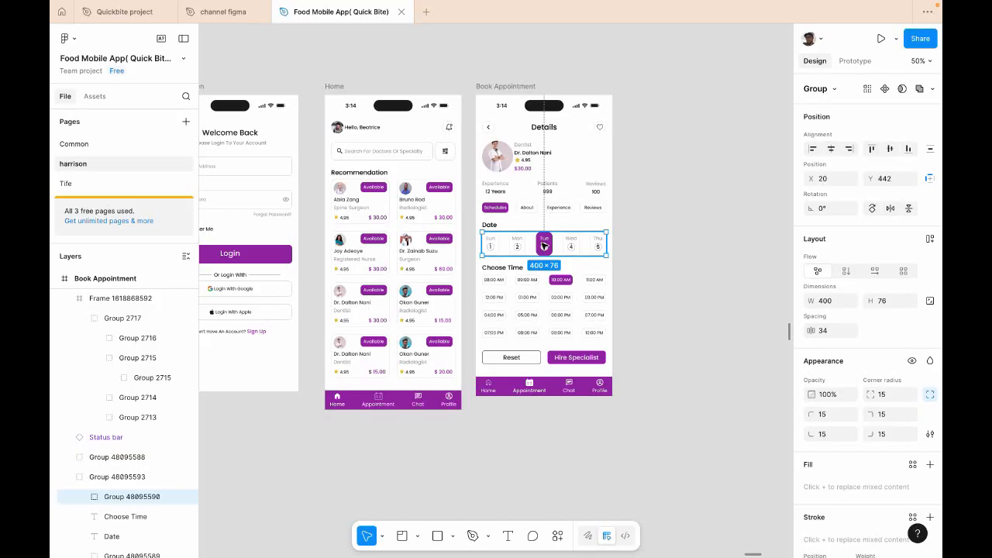
pyautogui.doubleClick(496, 191)
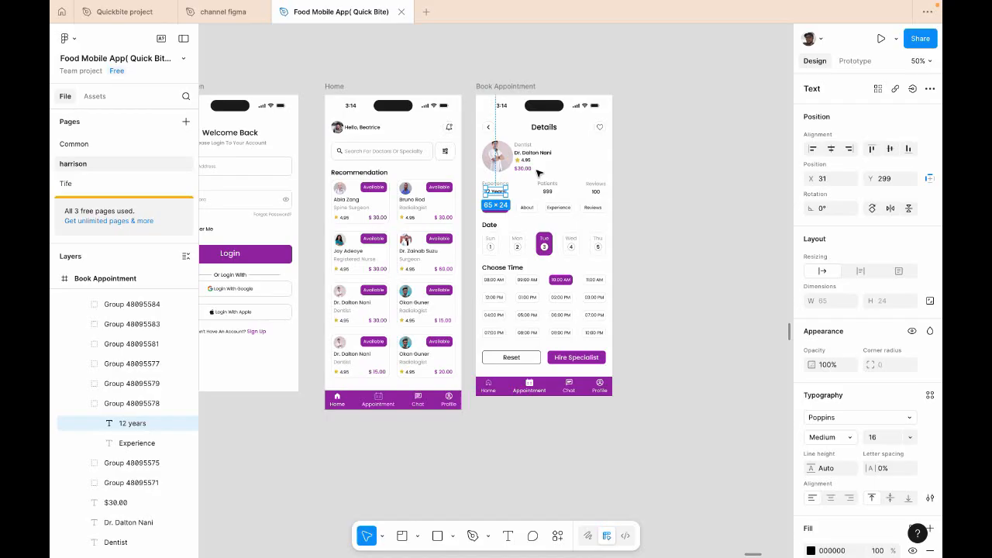
# - Move the iPhone 16 Pro Max - 60 confirmation frame next to the Book Appointment frame, at X 58084, Y -4605
pyautogui.hscroll(10, 537, 172)
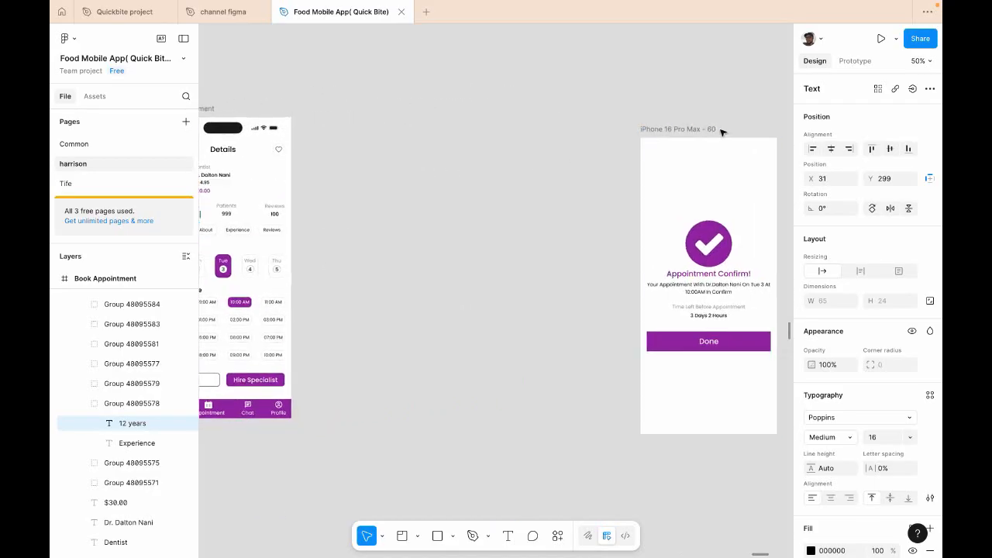
pyautogui.click(678, 130)
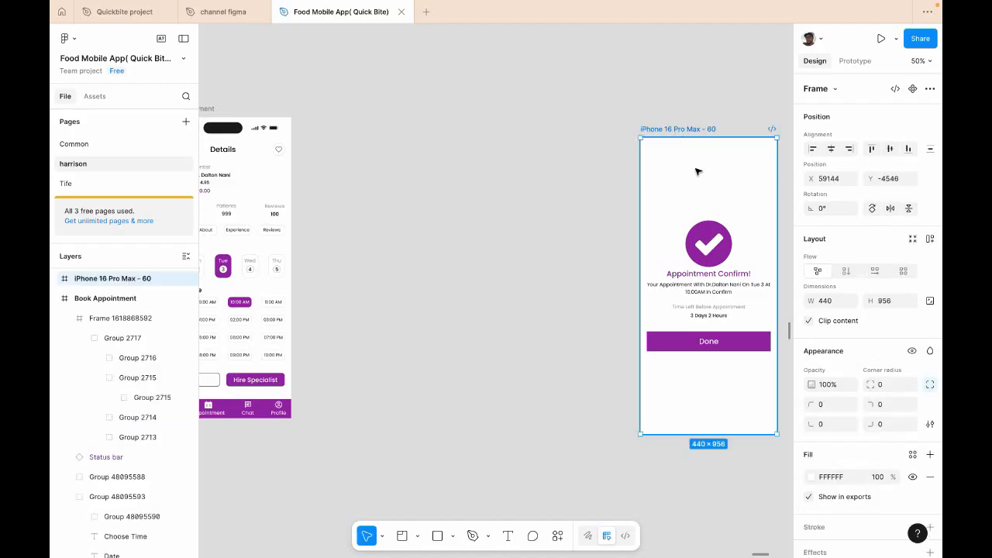
pyautogui.moveTo(696, 170); pyautogui.dragTo(361, 146)
pyautogui.moveTo(370, 151); pyautogui.dragTo(369, 151)
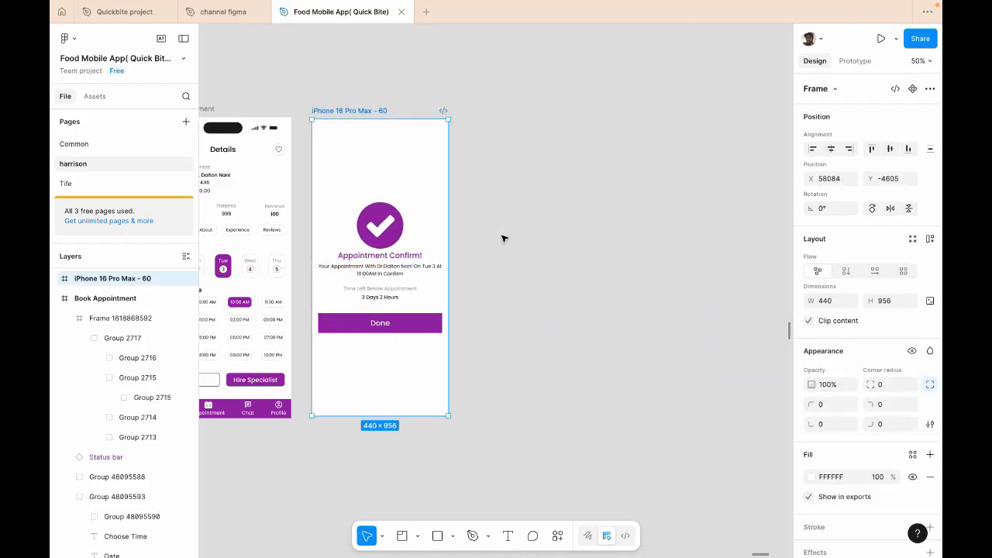
# - Inspect the confirmation screen's check mark icon, appointment message and time-left text, then clear the selection
pyautogui.click(372, 219)
pyautogui.doubleClick(372, 219)
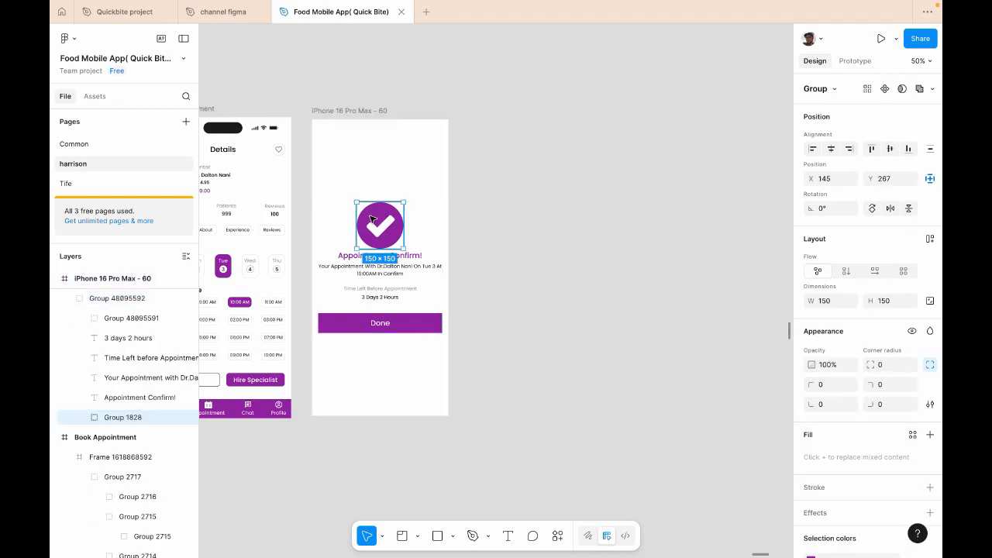
pyautogui.click(417, 269)
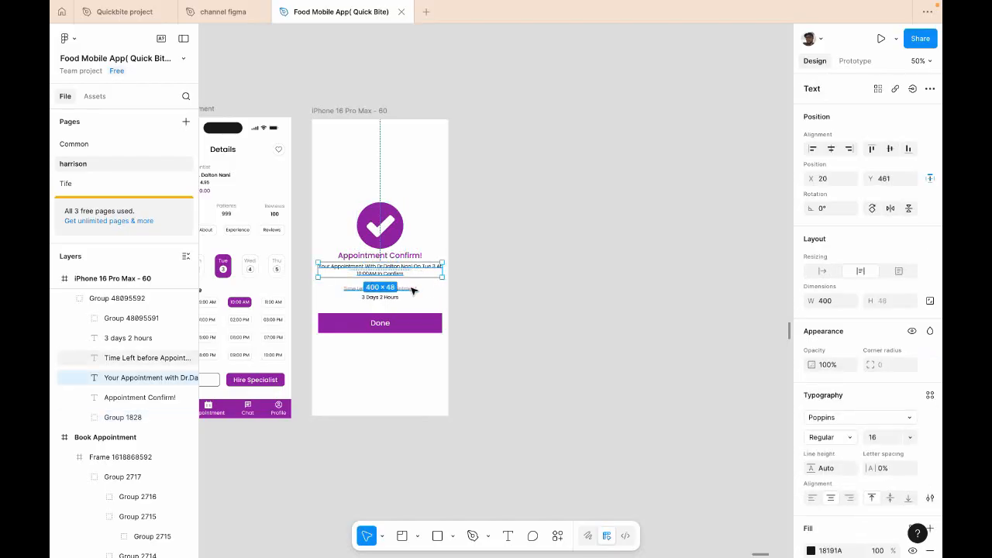
pyautogui.click(413, 289)
pyautogui.click(560, 324)
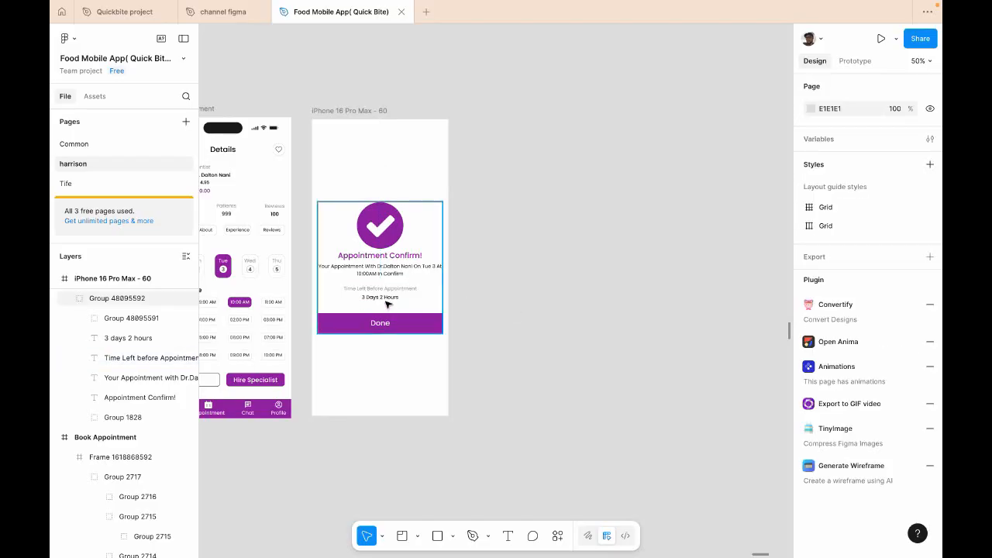
# - Rename the iPhone 16 Pro Max - 60 frame as Appointment Conform
pyautogui.hscroll(-6, 400, 338)
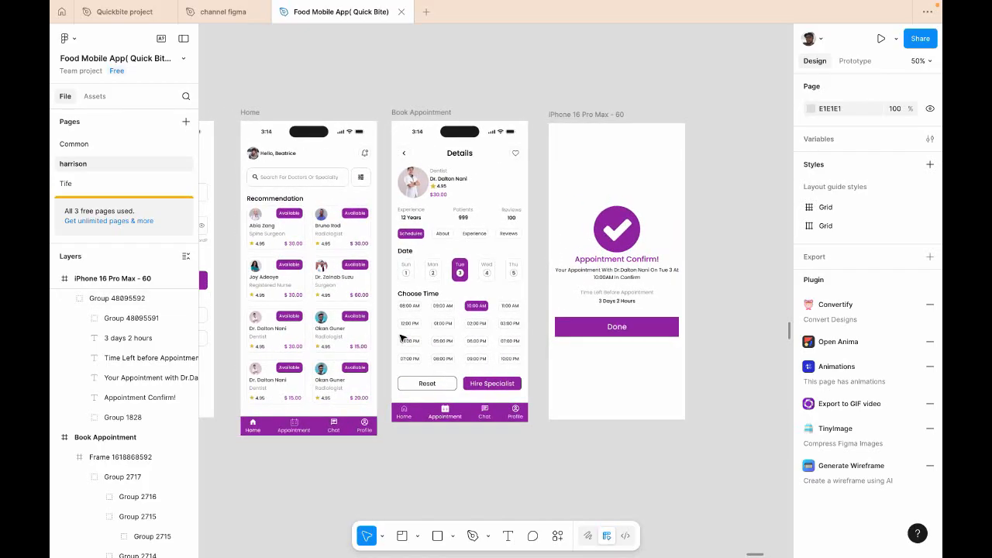
pyautogui.doubleClick(589, 114)
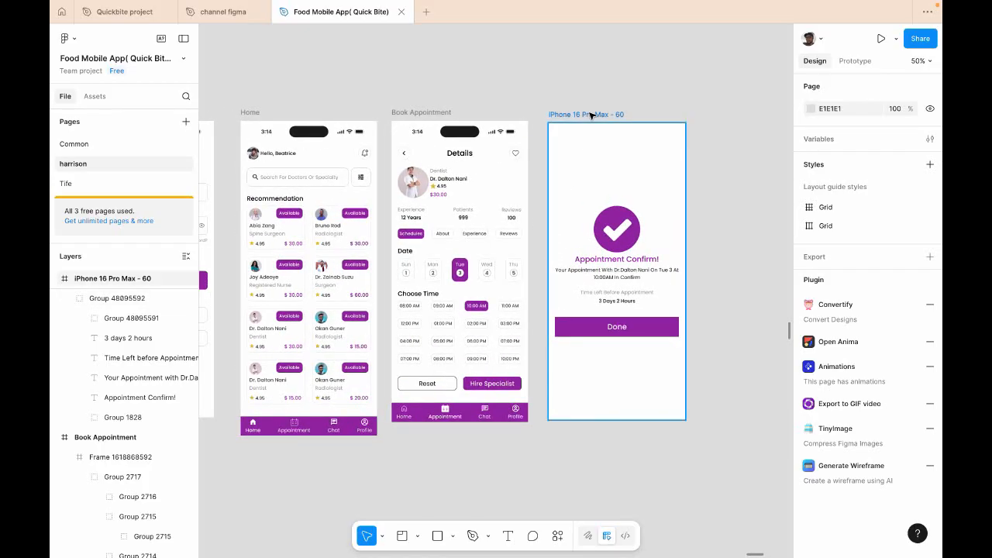
pyautogui.write('A')
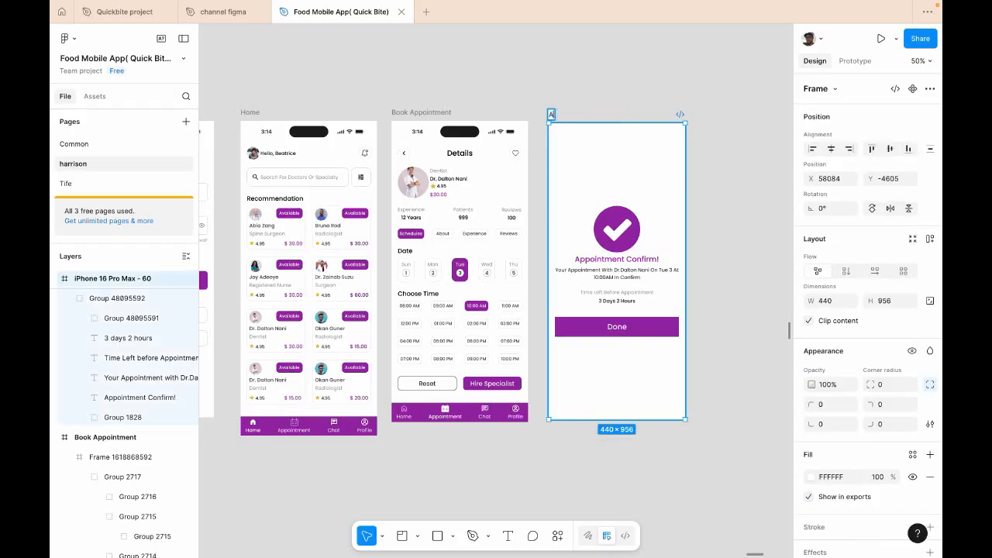
pyautogui.write('ppointment Conform')
pyautogui.click(637, 93)
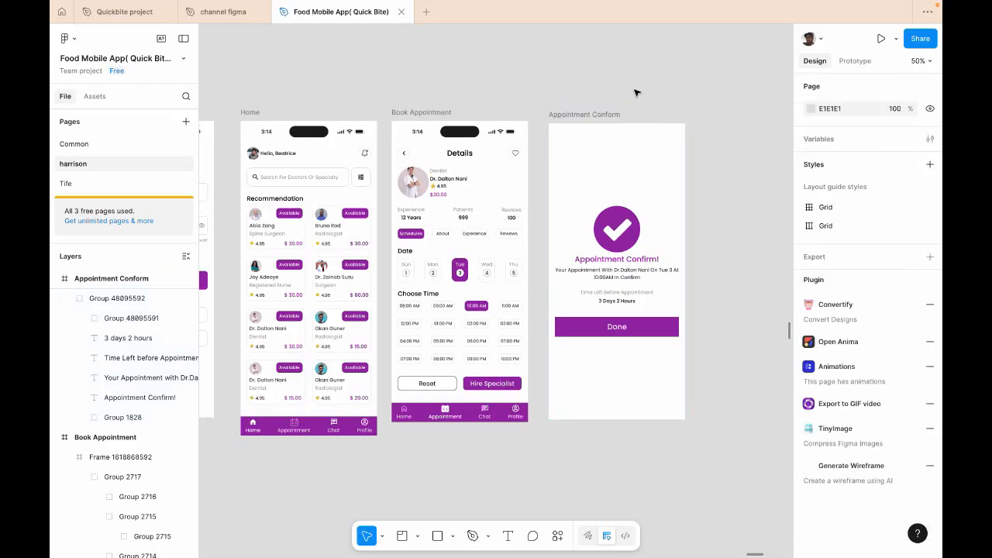
# - Review the row of app screens from the Welcome Page to the Appointment Conform frame
pyautogui.hscroll(-10, 634, 93)
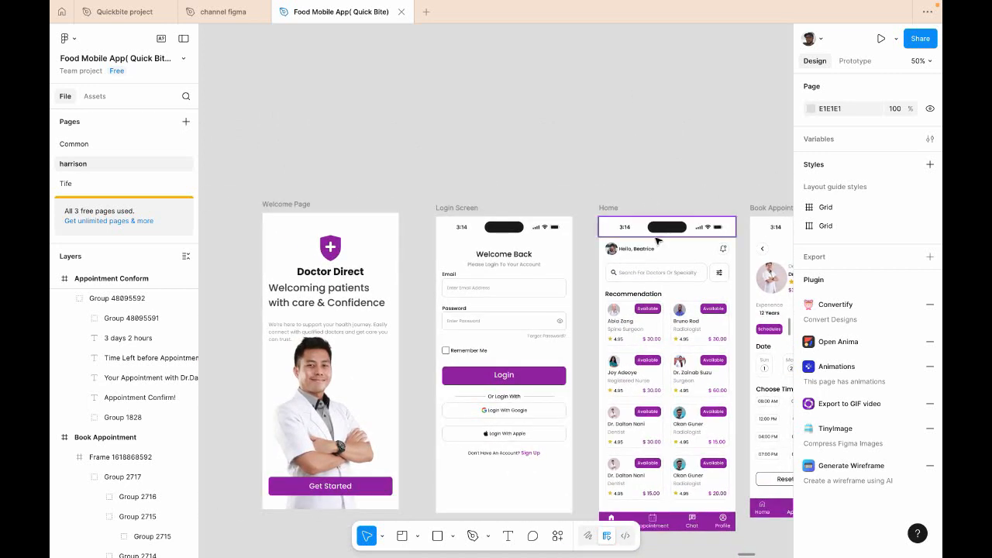
pyautogui.hscroll(5, 657, 240)
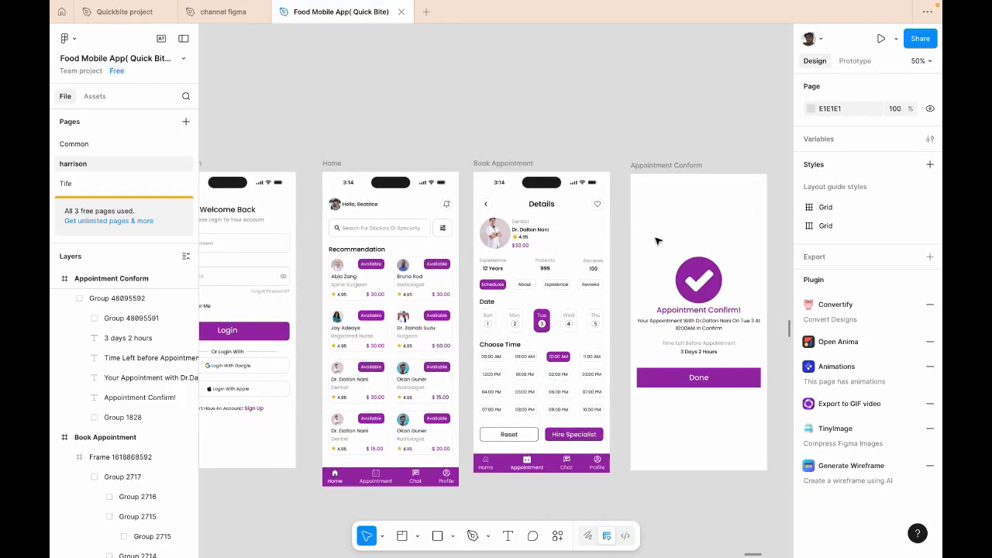
pyautogui.hscroll(-2, 657, 241)
pyautogui.hscroll(4, 657, 240)
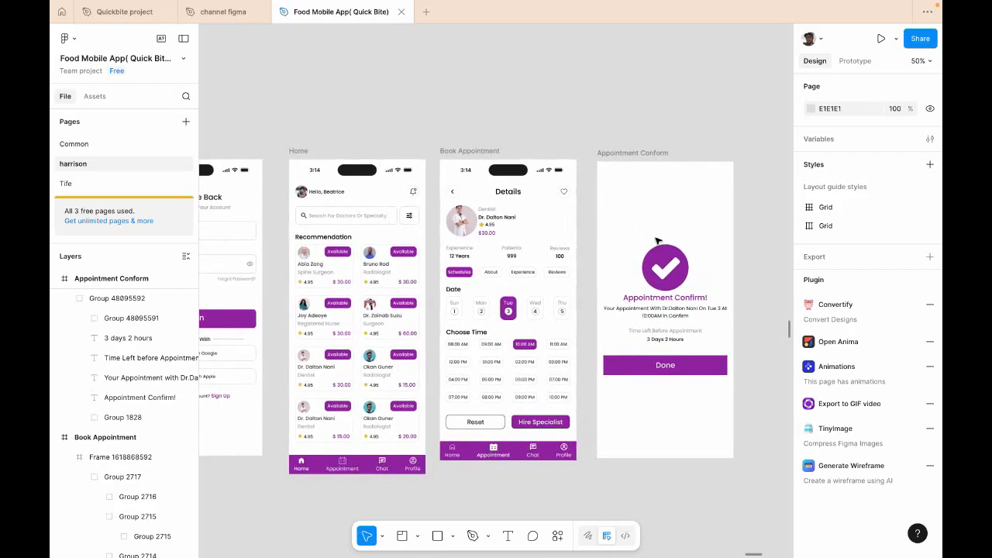